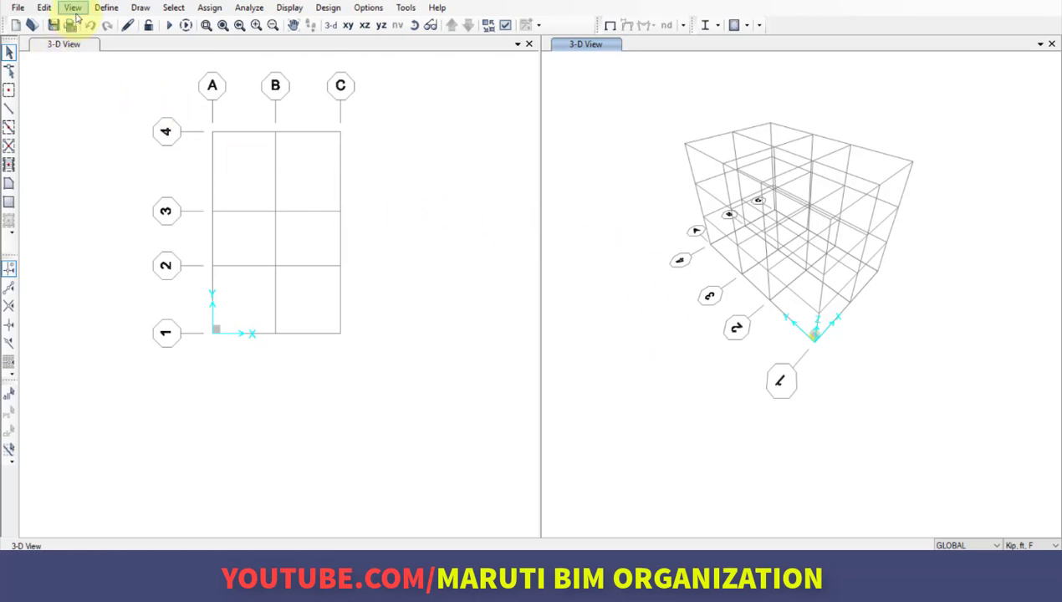
# Begin adding a concrete frame section, then cancel out of Frame Properties unchanged.
pyautogui.click(110, 8)
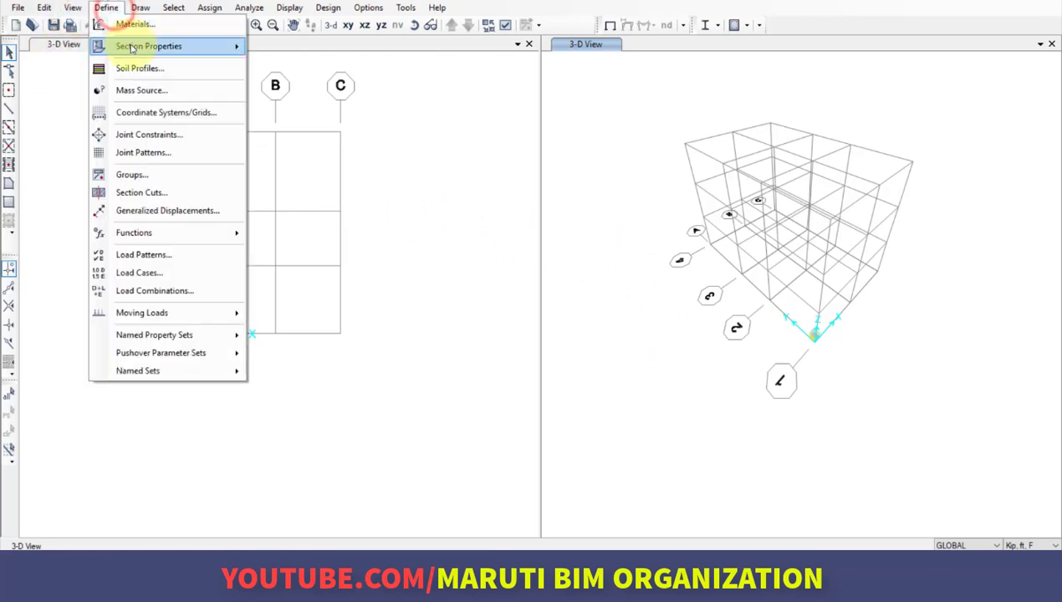
pyautogui.moveTo(138, 46)
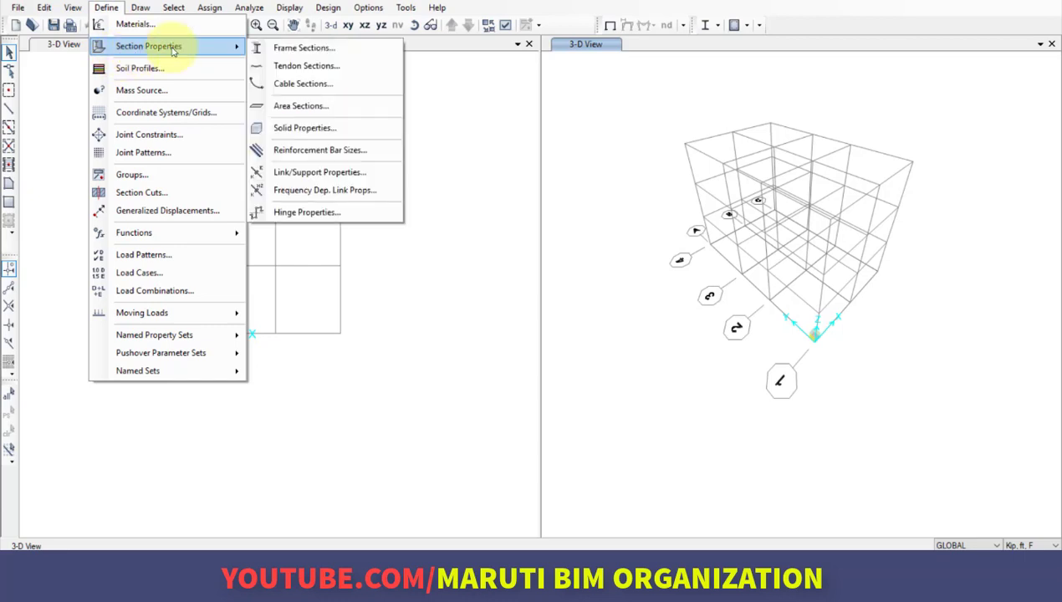
pyautogui.click(333, 47)
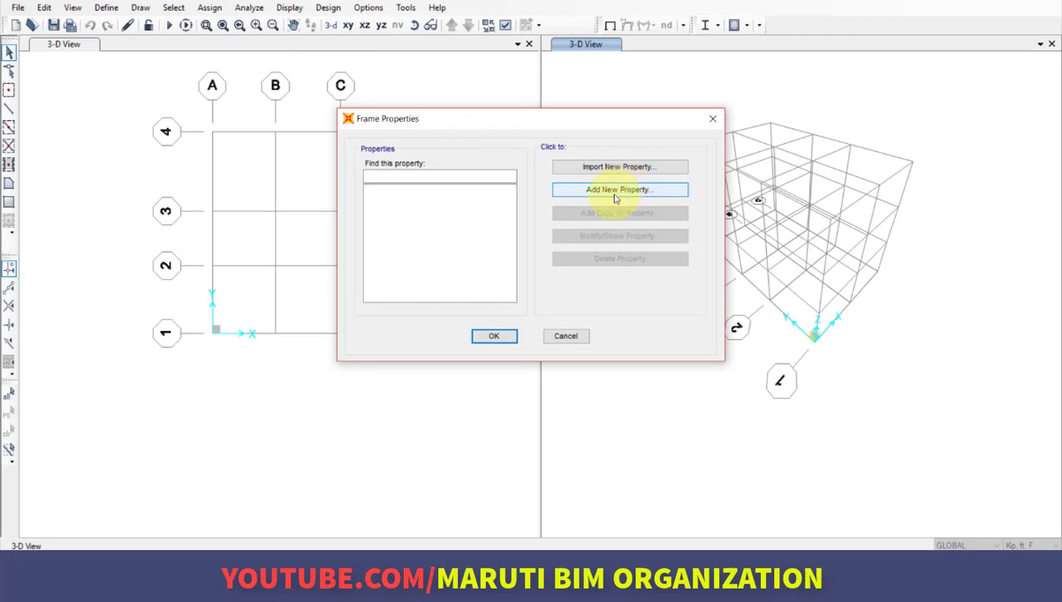
pyautogui.click(615, 197)
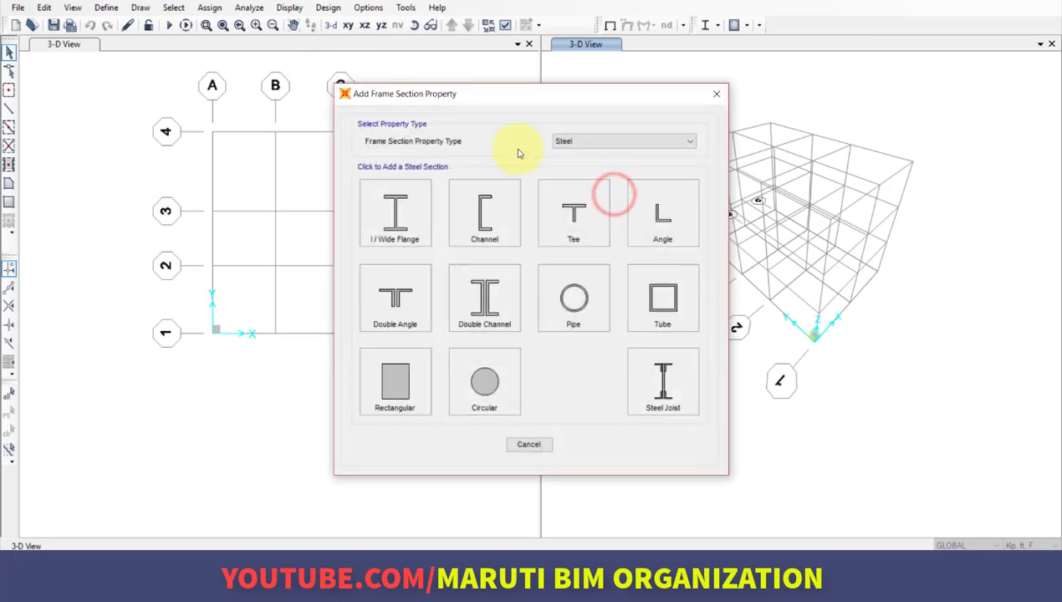
pyautogui.click(590, 144)
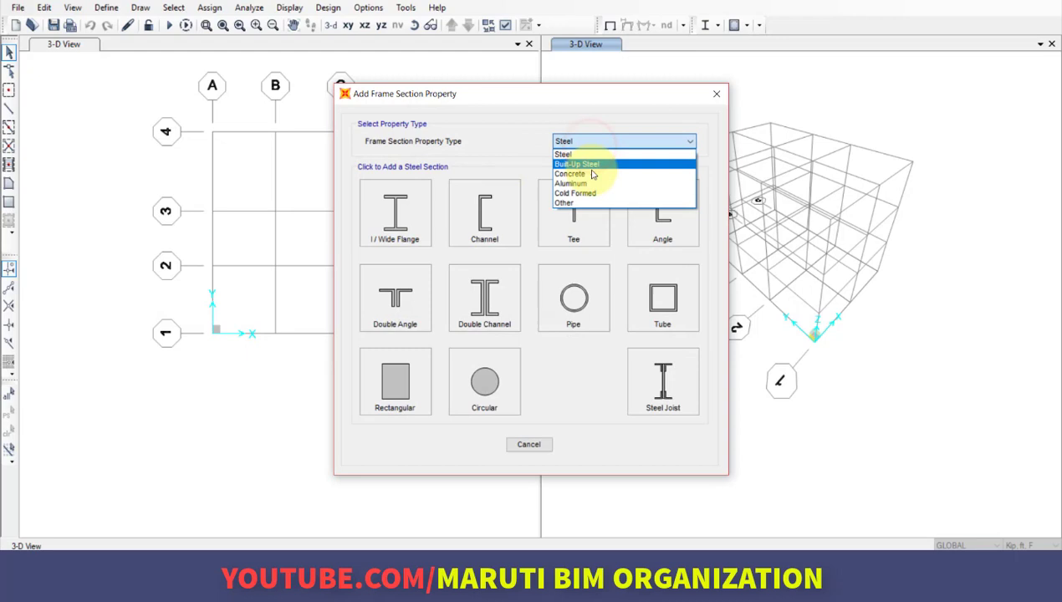
pyautogui.click(591, 171)
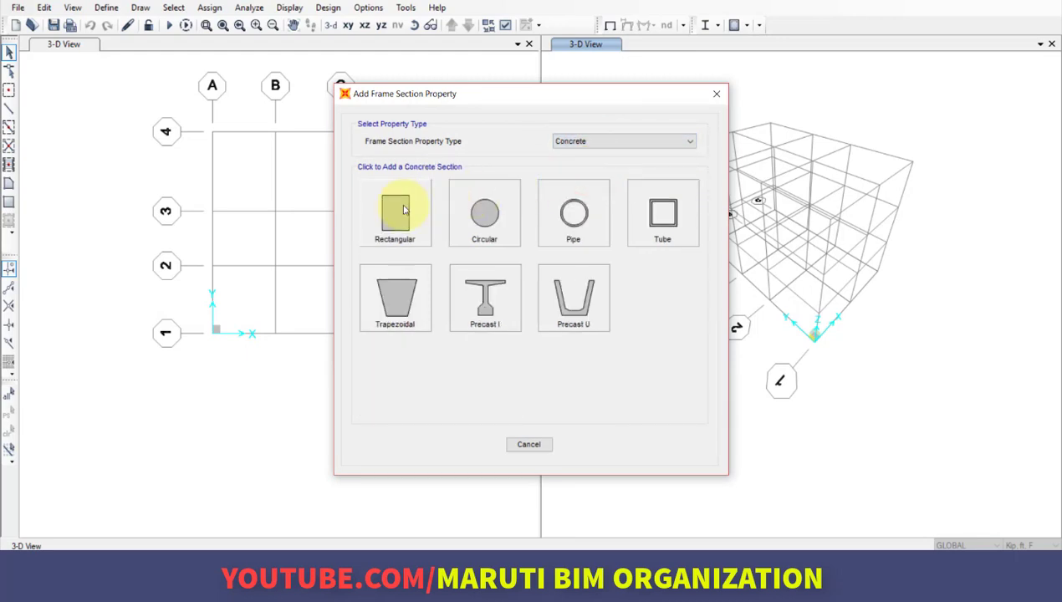
pyautogui.click(716, 94)
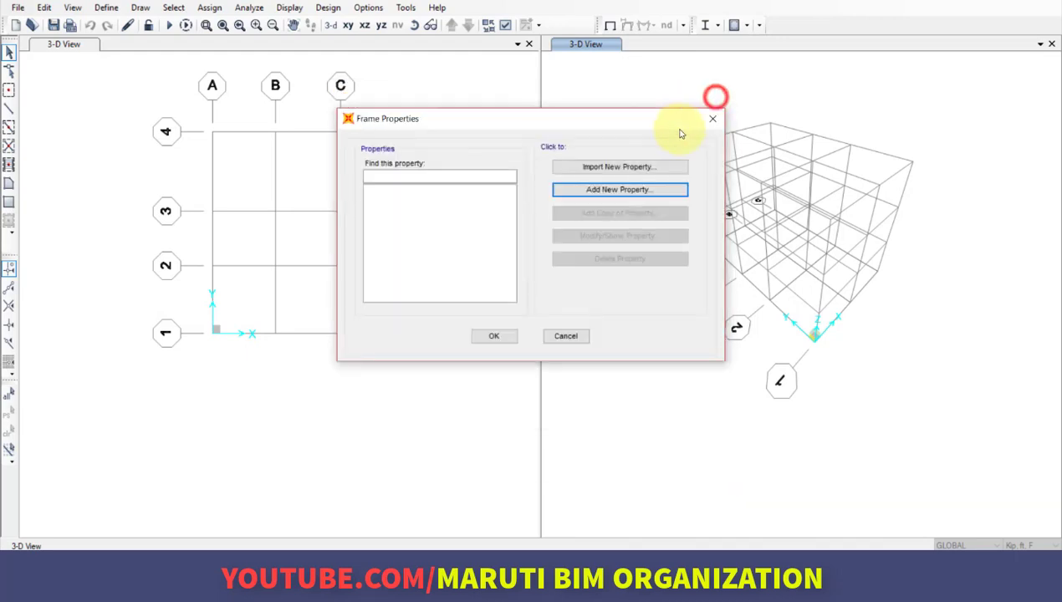
pyautogui.click(710, 119)
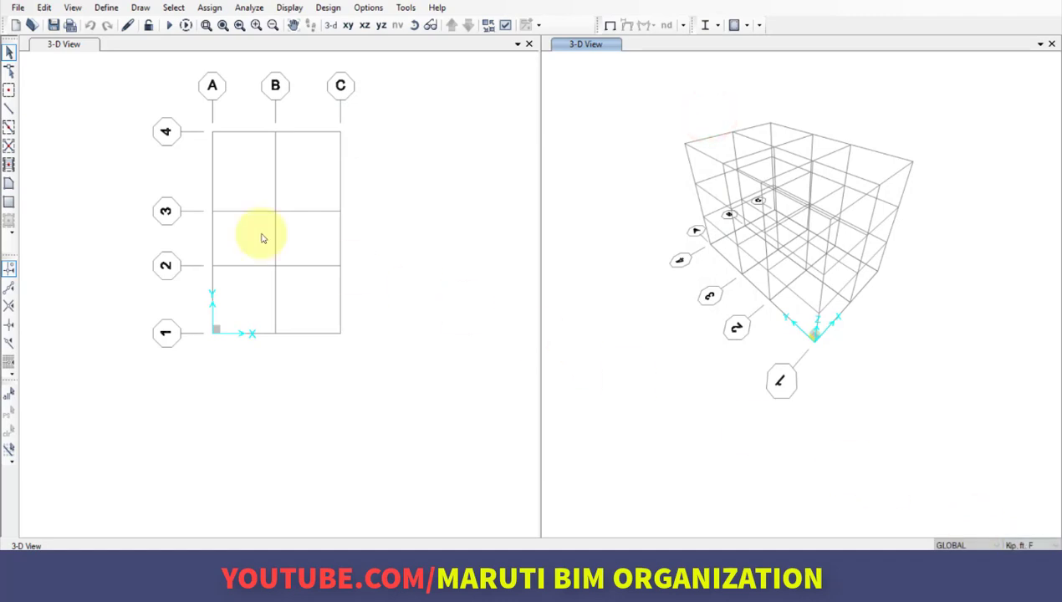
# Switch the model units to KN, m, C.
pyautogui.click(59, 107)
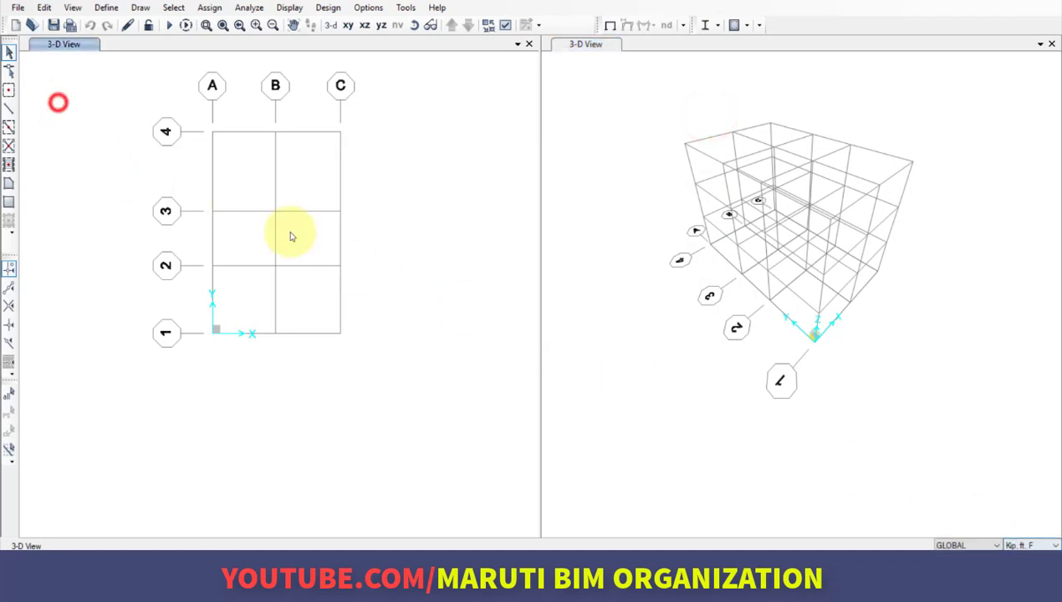
pyautogui.click(1027, 544)
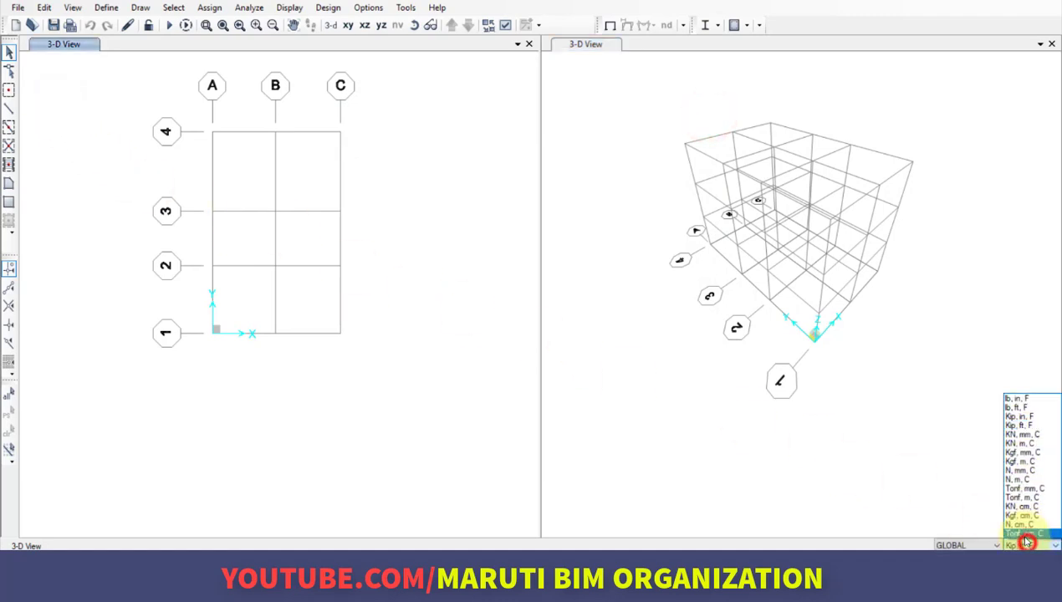
pyautogui.click(1022, 443)
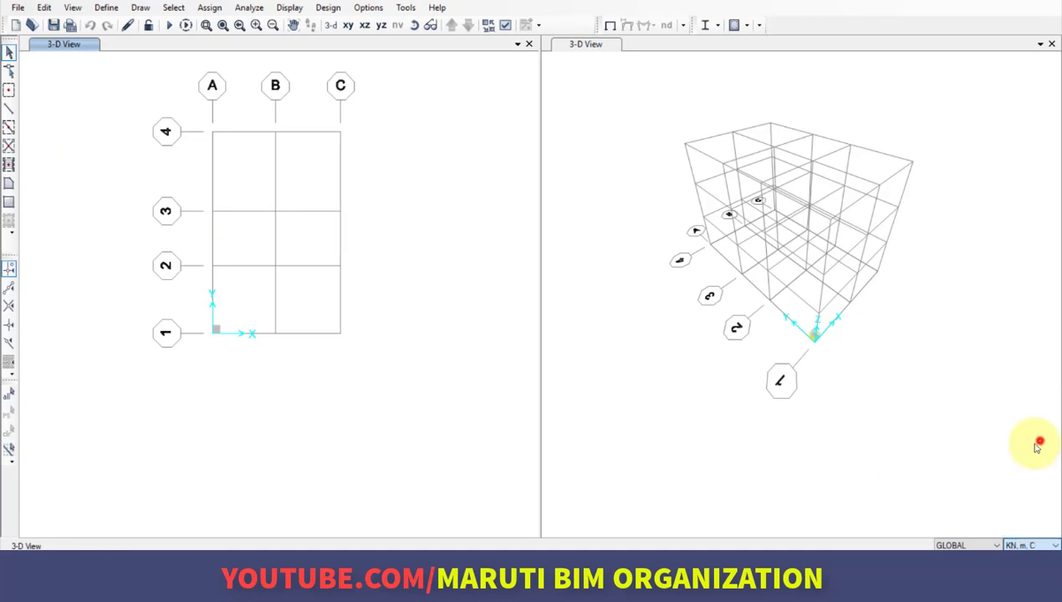
# Add a new rectangular concrete frame section from Define > Section Properties > Frame Sections.
pyautogui.click(107, 7)
pyautogui.moveTo(225, 46)
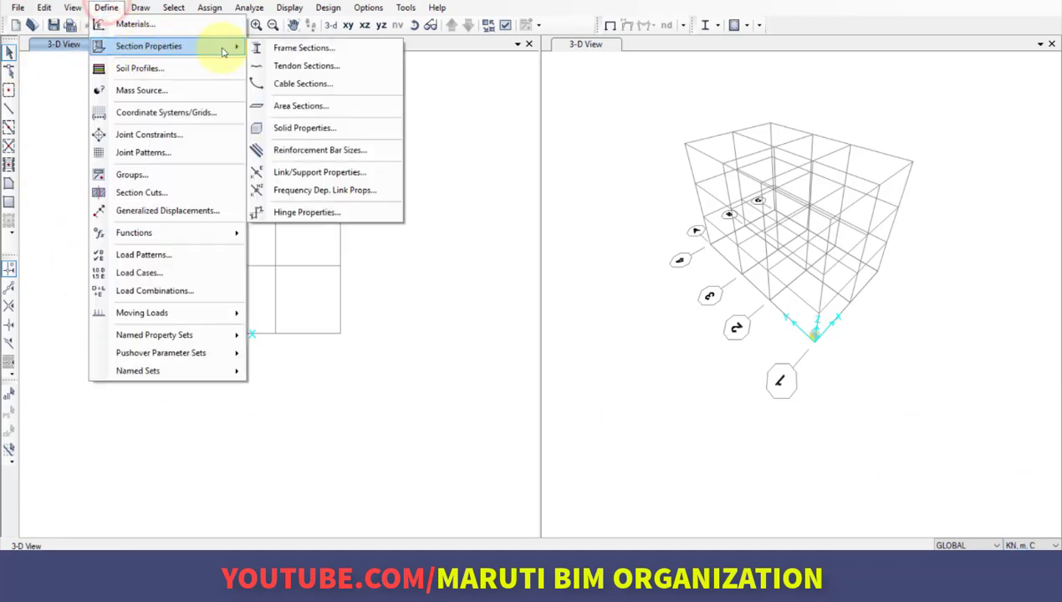
pyautogui.click(326, 50)
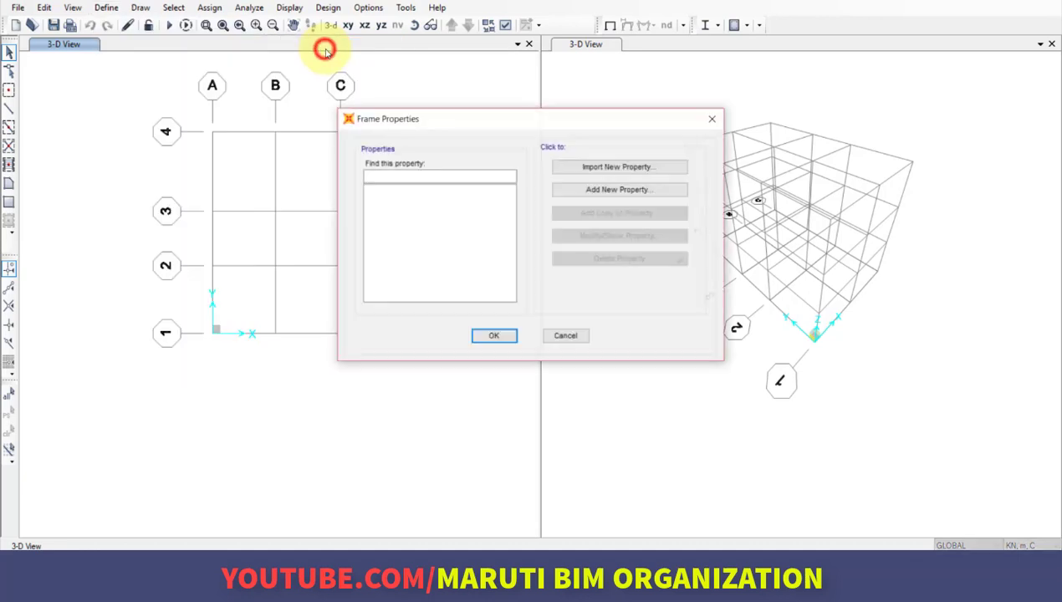
pyautogui.click(608, 190)
pyautogui.click(592, 144)
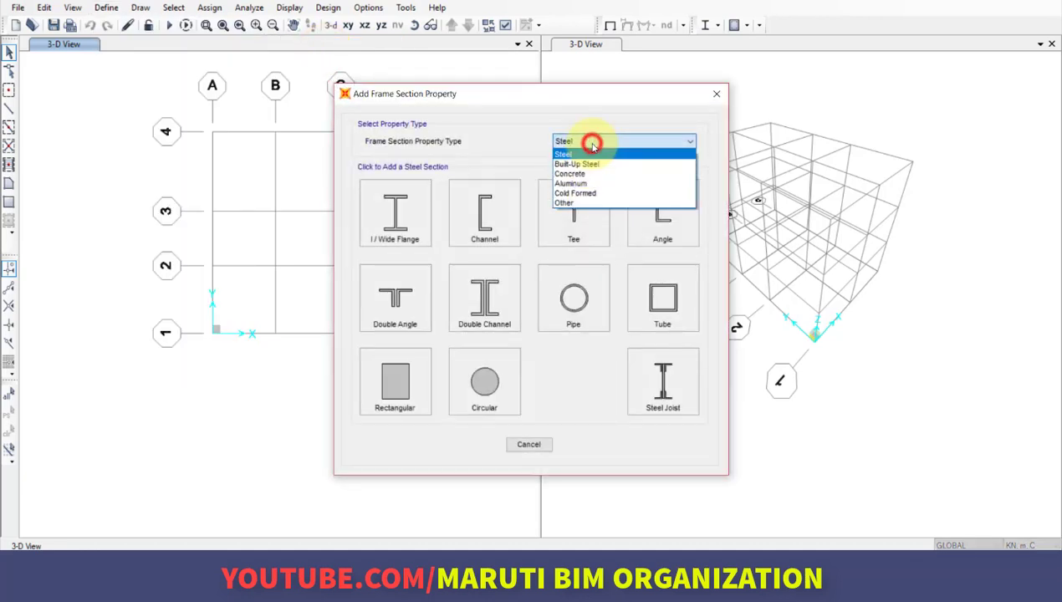
pyautogui.click(590, 174)
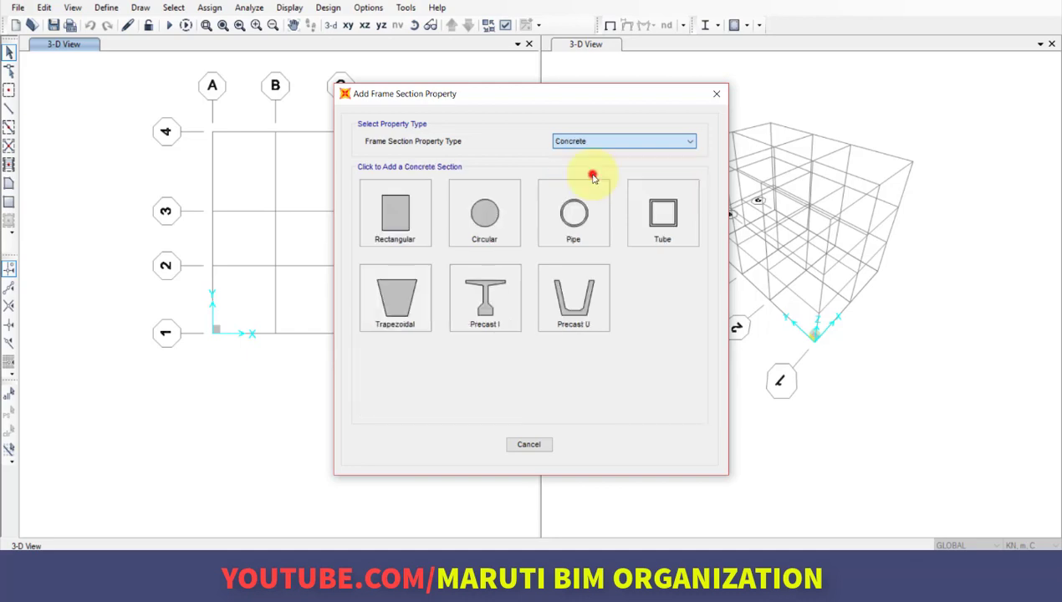
pyautogui.click(389, 216)
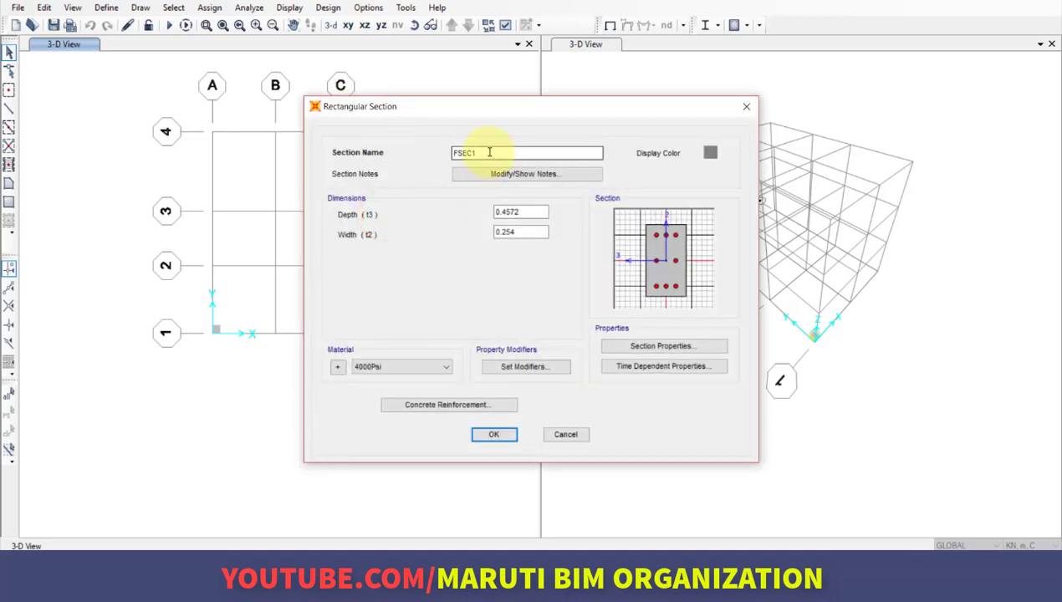
# Replace the default name FSEC1 with BEAMS and move to the Depth field.
pyautogui.doubleClick(490, 152)
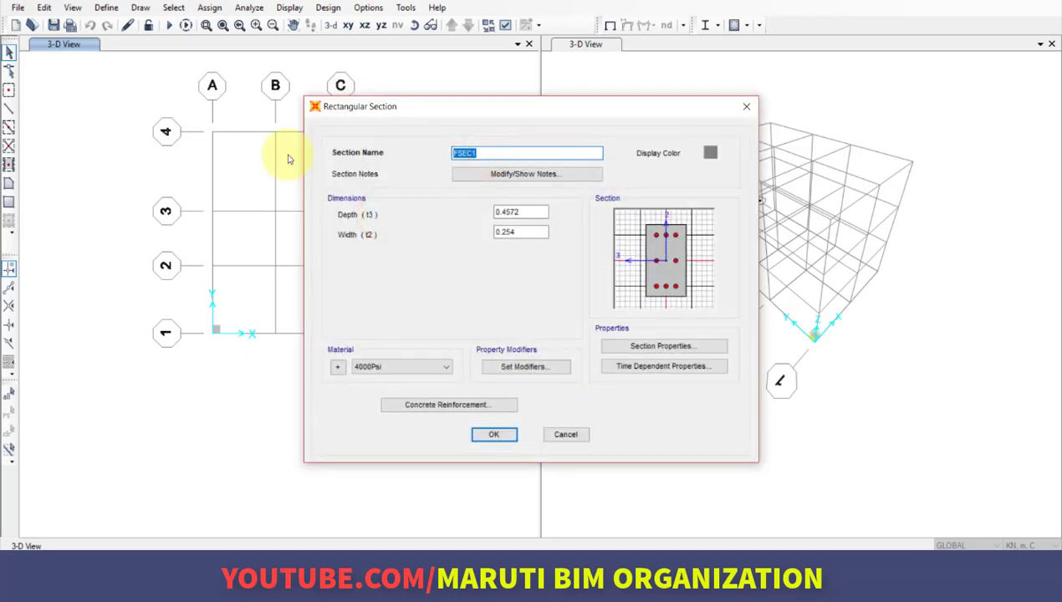
pyautogui.write('re')
pyautogui.press('BackSpace')
pyautogui.press('BackSpace')
pyautogui.write('BEAMS')
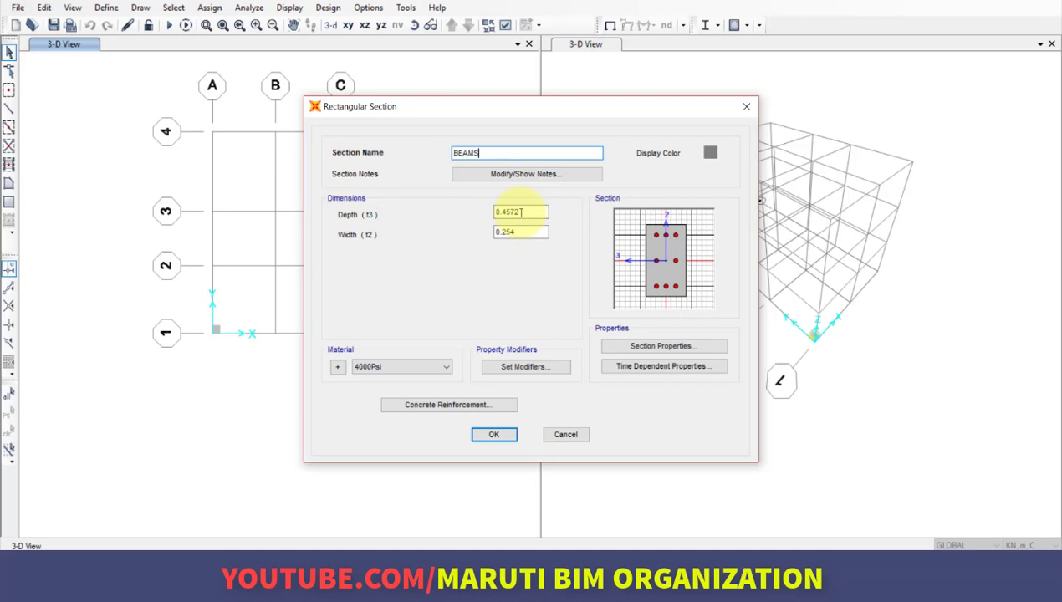
pyautogui.press('Tab')
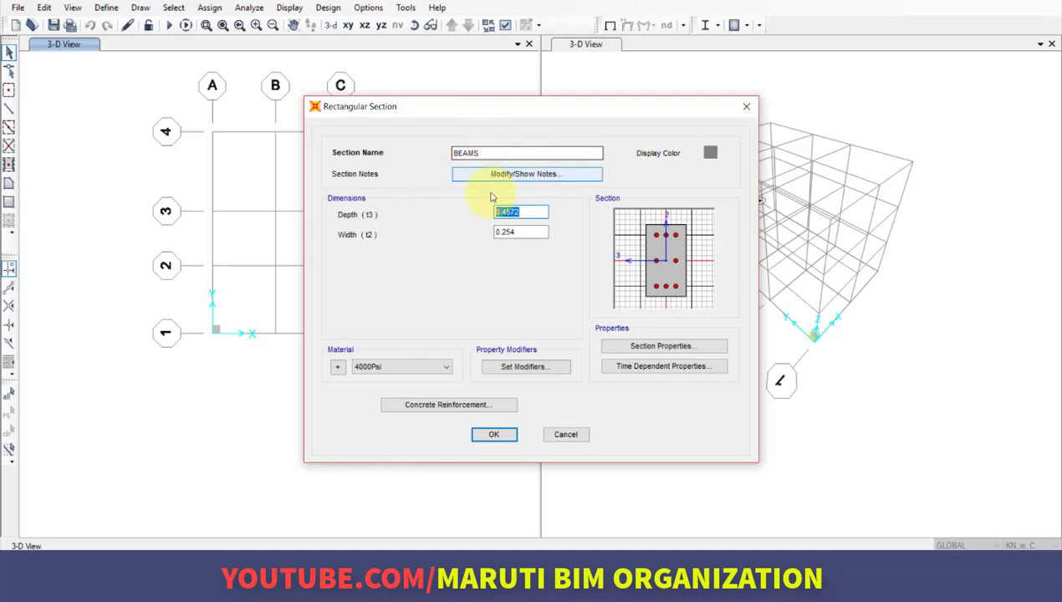
pyautogui.moveTo(523, 213)
pyautogui.mouseDown()
pyautogui.moveTo(500, 218)
pyautogui.moveTo(503, 209)
pyautogui.mouseUp()
pyautogui.click(669, 544)
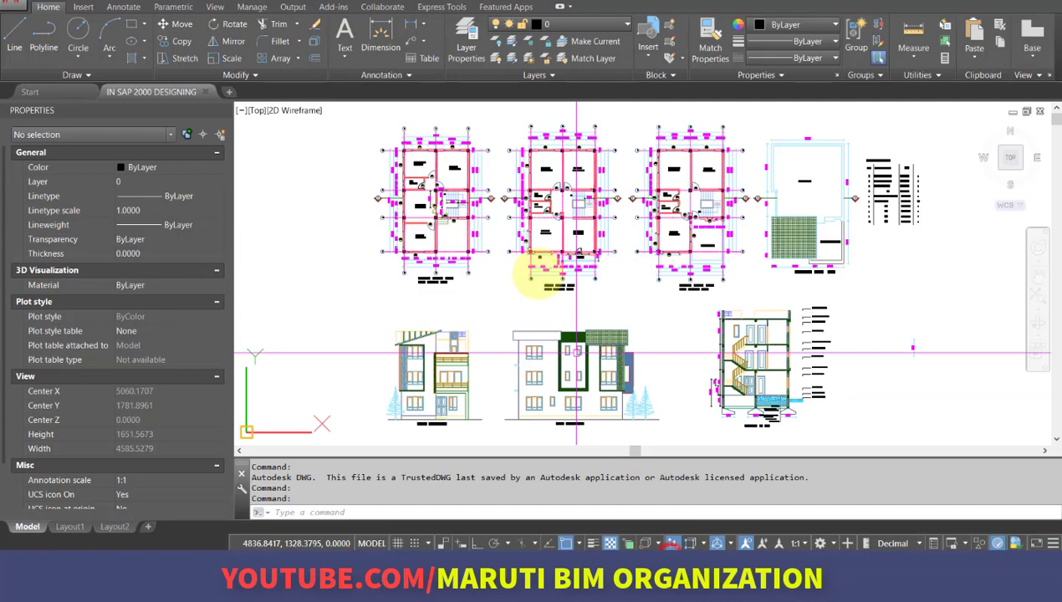
pyautogui.scroll(5, 422, 177)
pyautogui.scroll(-2, 442, 306)
pyautogui.scroll(-4, 469, 247)
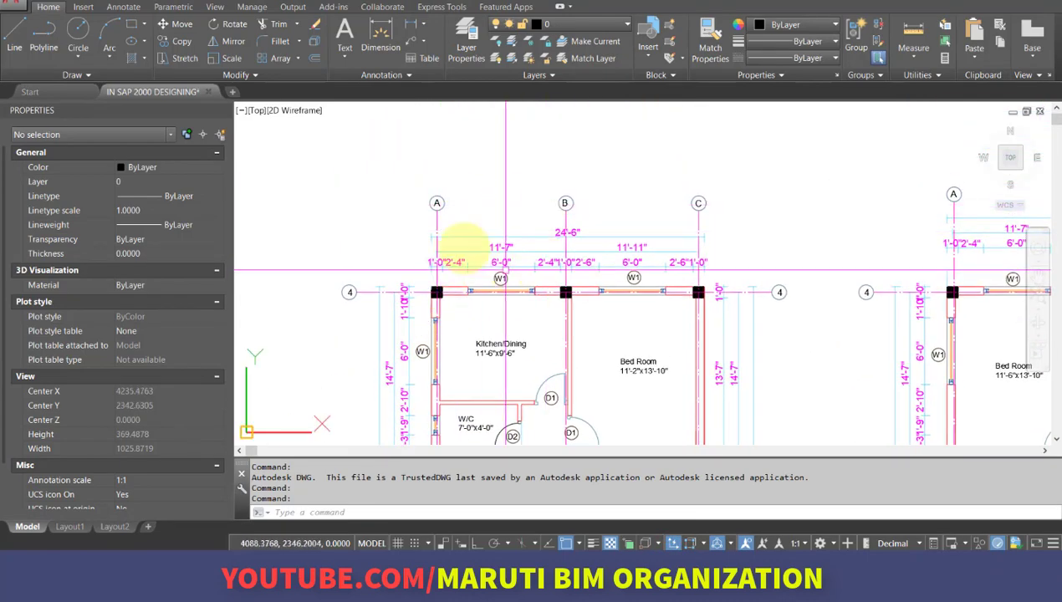
pyautogui.moveTo(478, 252); pyautogui.dragTo(463, 210, button='middle')
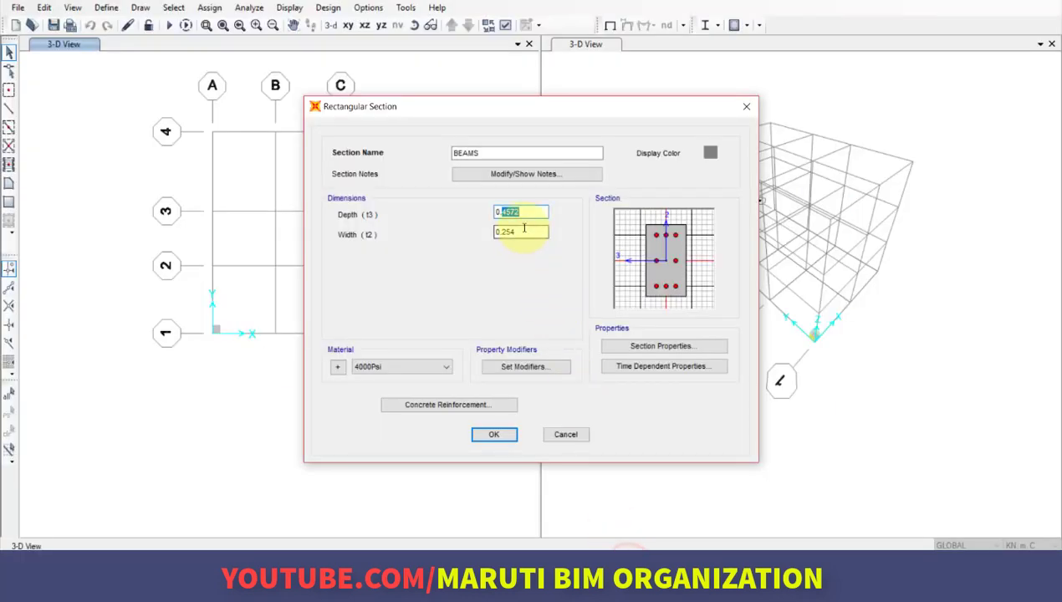
# Enter depth 0.35 and width 0.23, and choose M20 as the BEAMS material.
pyautogui.write('35')
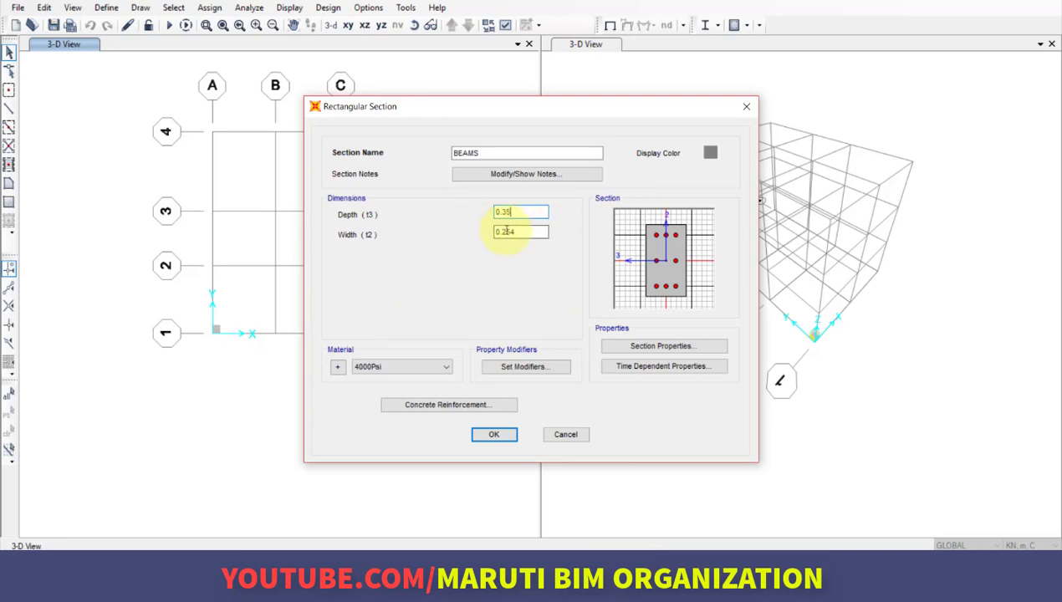
pyautogui.moveTo(504, 232); pyautogui.dragTo(529, 241)
pyautogui.write('3')
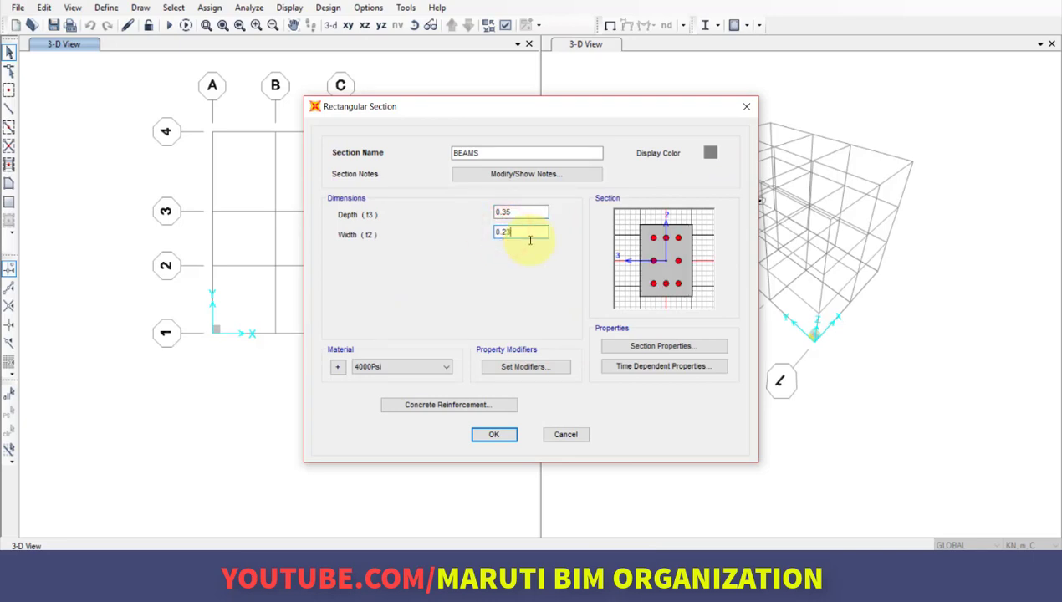
pyautogui.click(414, 368)
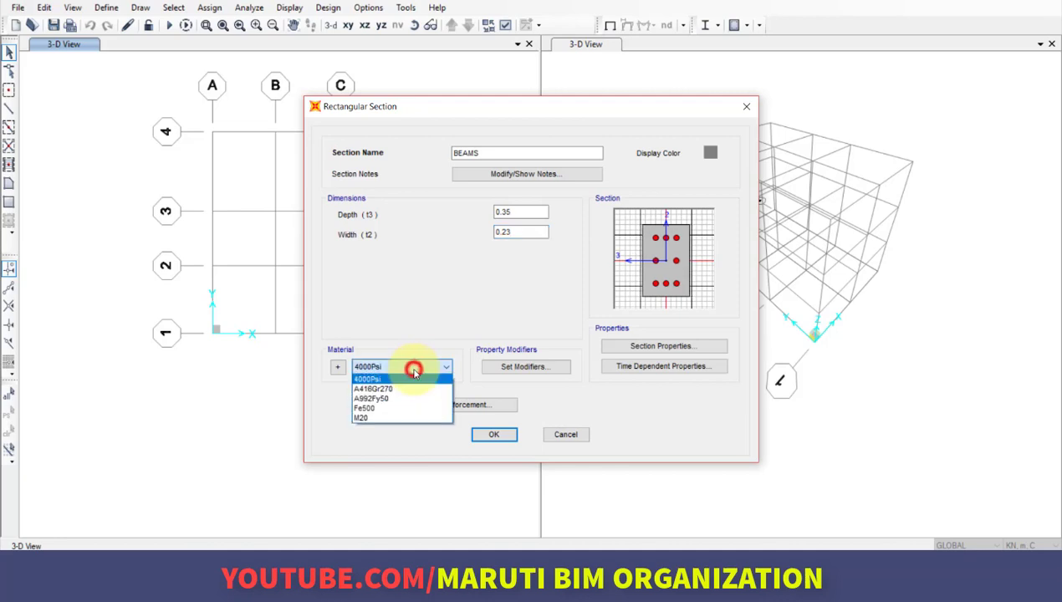
pyautogui.click(408, 417)
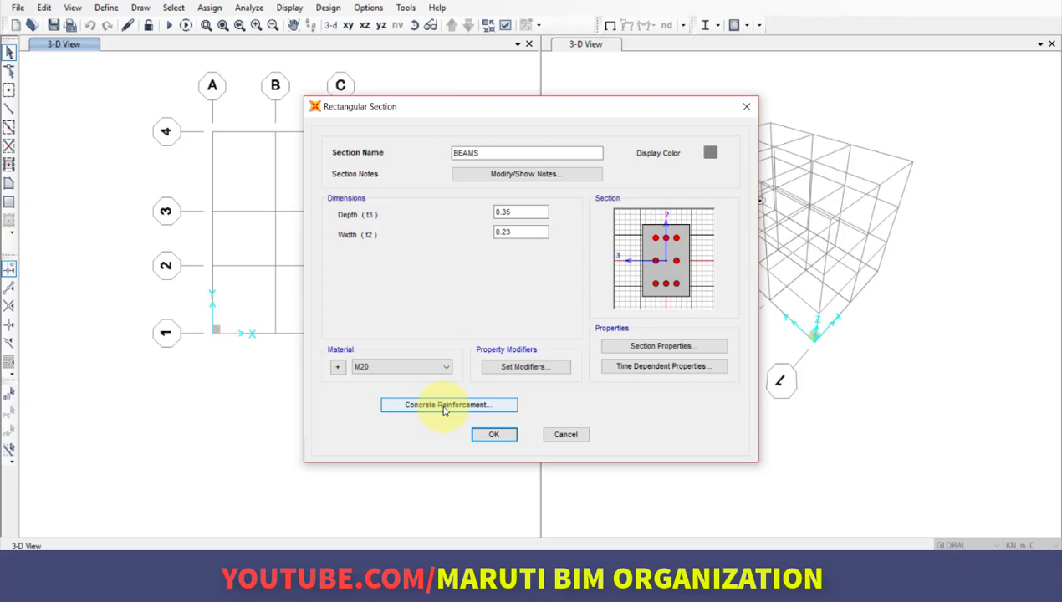
# Choose Beam (M3 Design Only) reinforcement with 0.025 top and bottom cover.
pyautogui.click(445, 408)
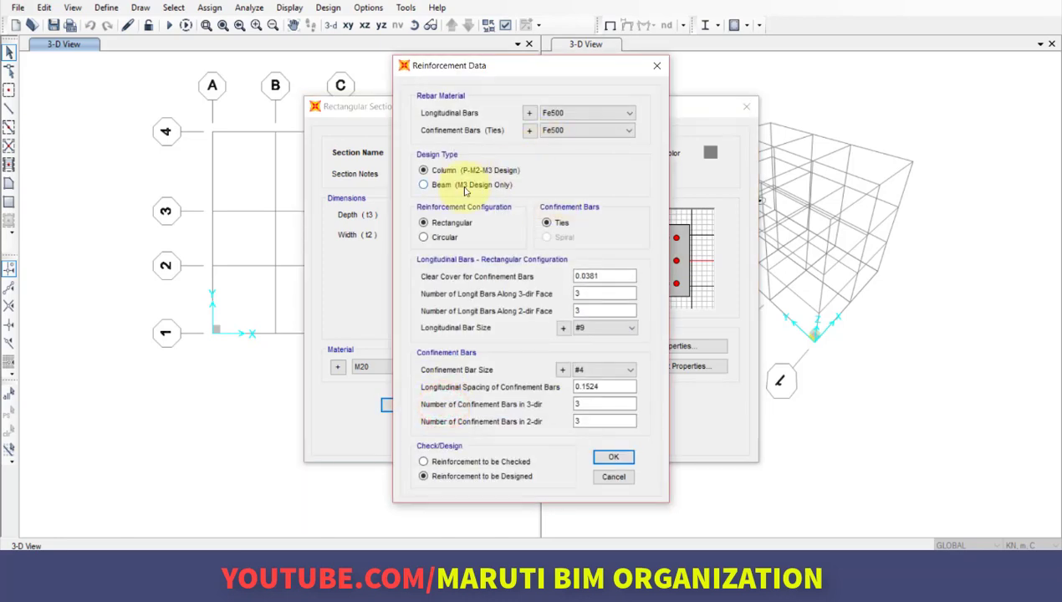
pyautogui.click(457, 187)
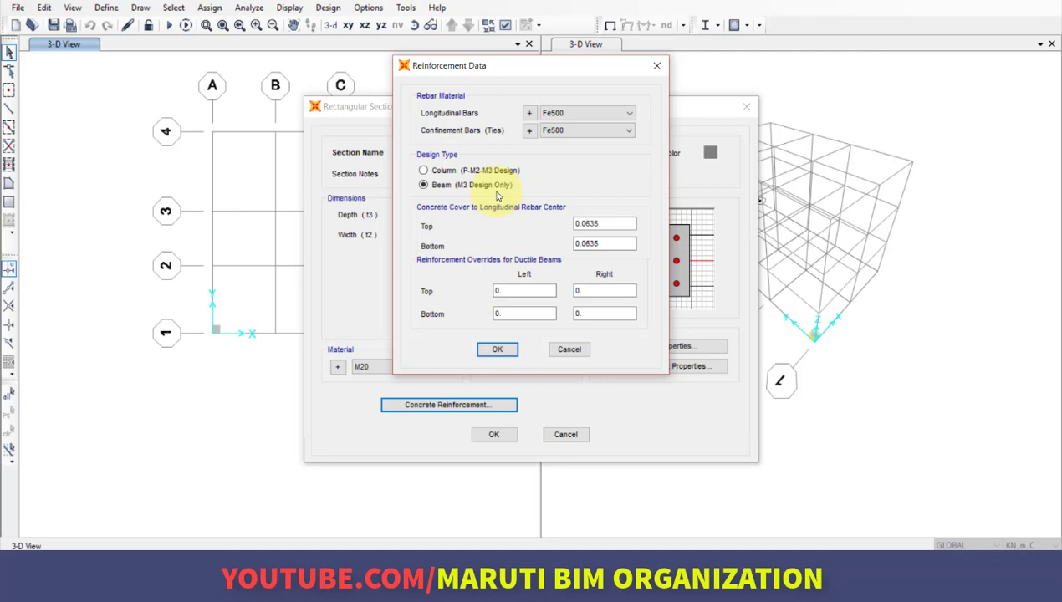
pyautogui.doubleClick(620, 222)
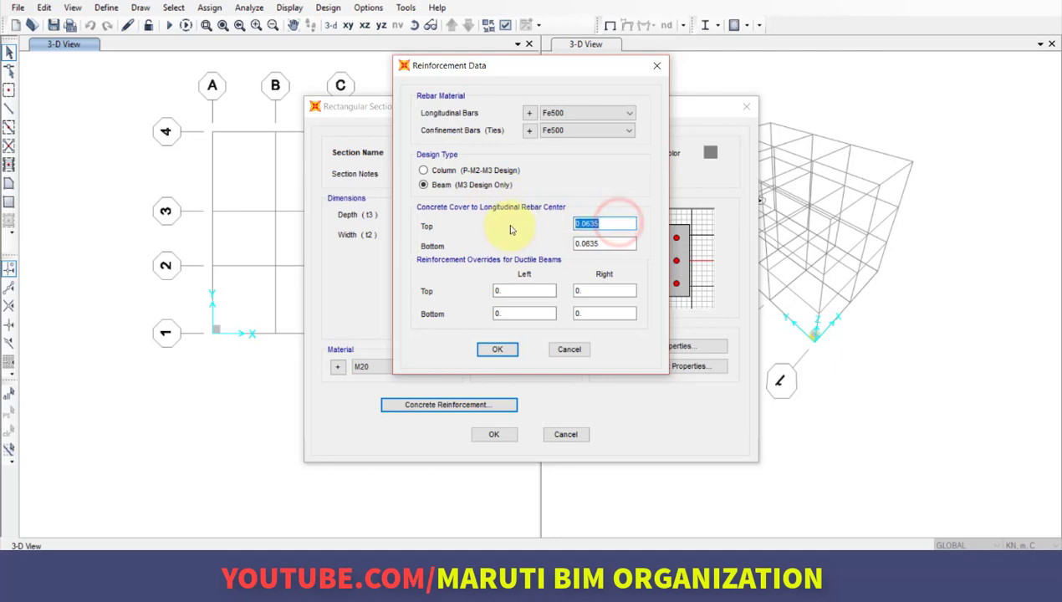
pyautogui.write('0.025')
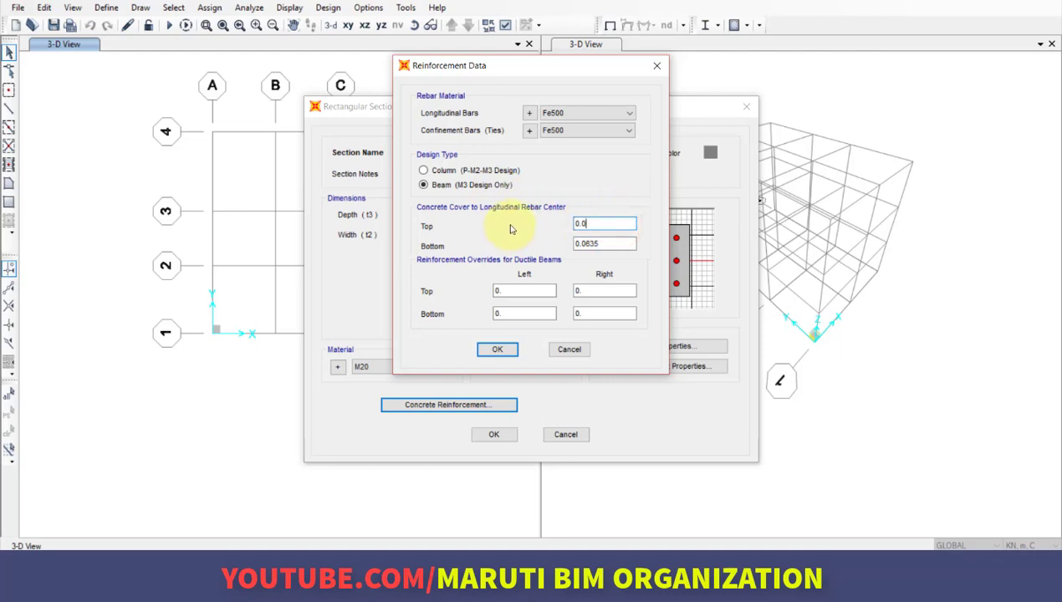
pyautogui.doubleClick(615, 223)
pyautogui.doubleClick(614, 243)
pyautogui.write('0.025')
# Keep Fe500 for longitudinal and confinement bars and confirm the beam reinforcement.
pyautogui.click(560, 117)
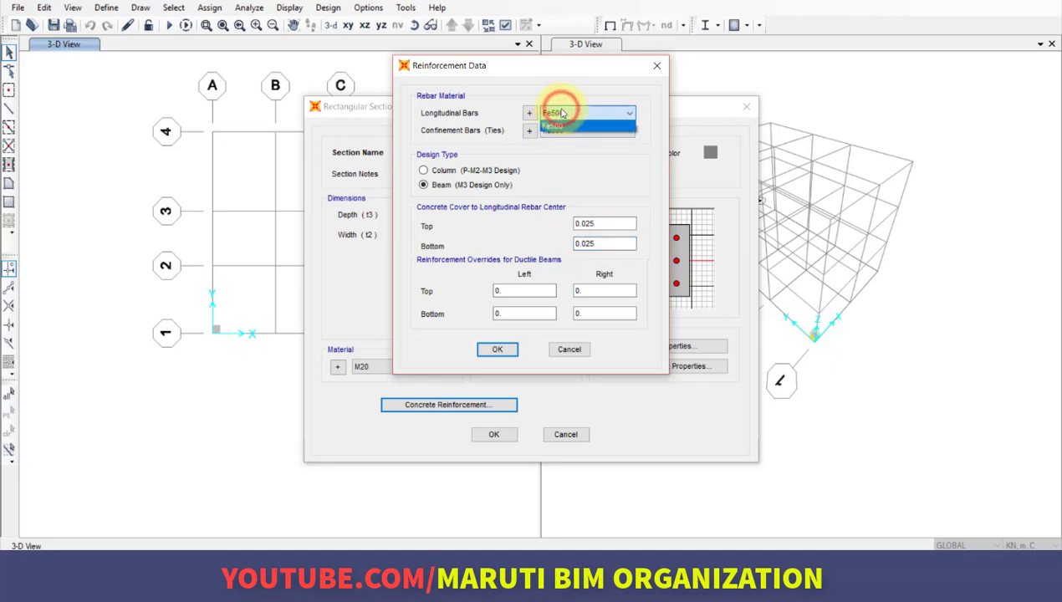
pyautogui.click(563, 112)
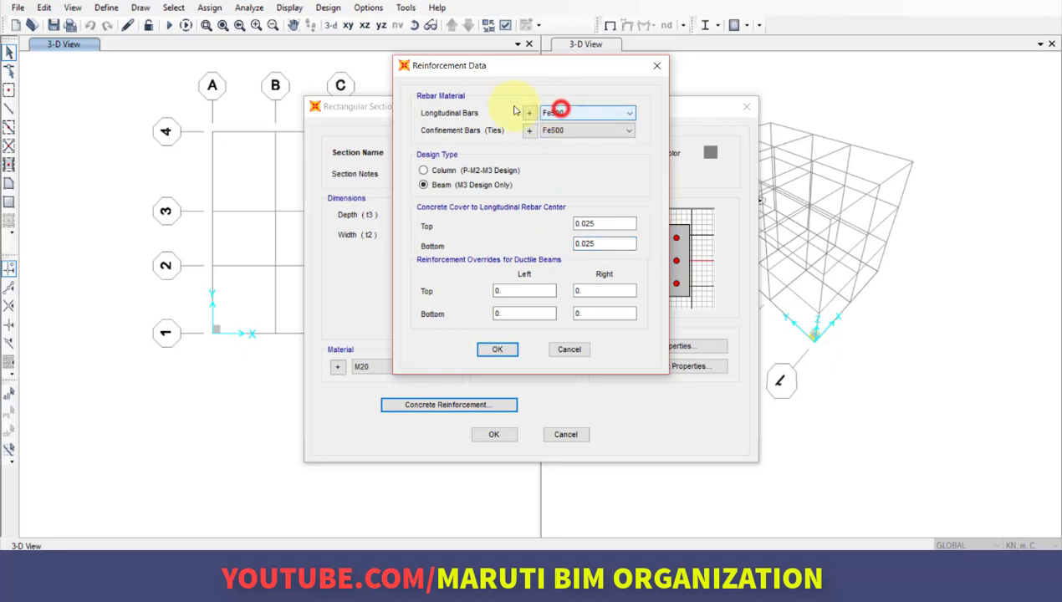
pyautogui.click(565, 134)
pyautogui.click(566, 138)
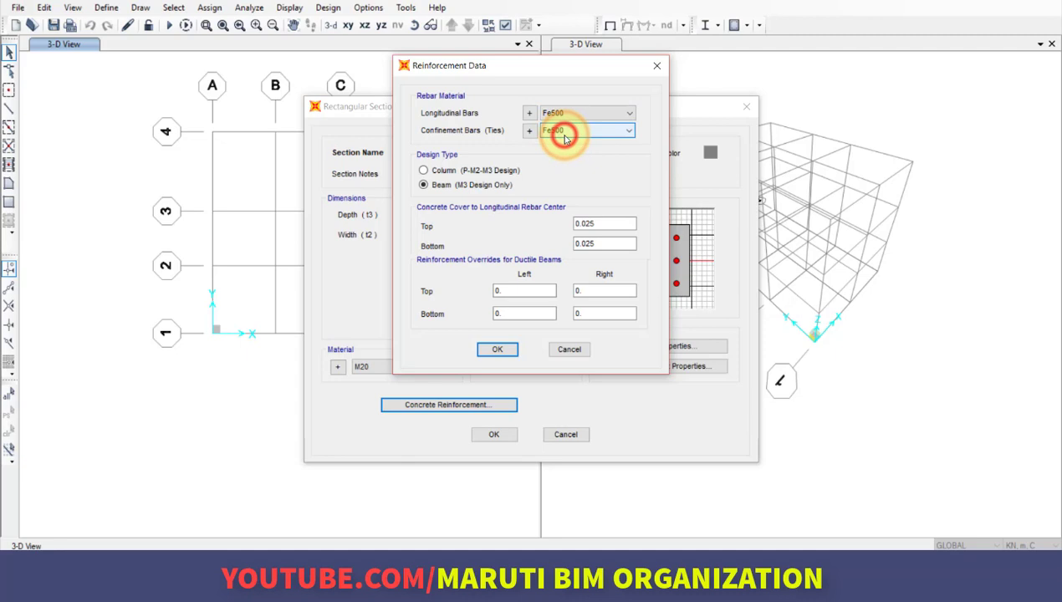
pyautogui.click(502, 352)
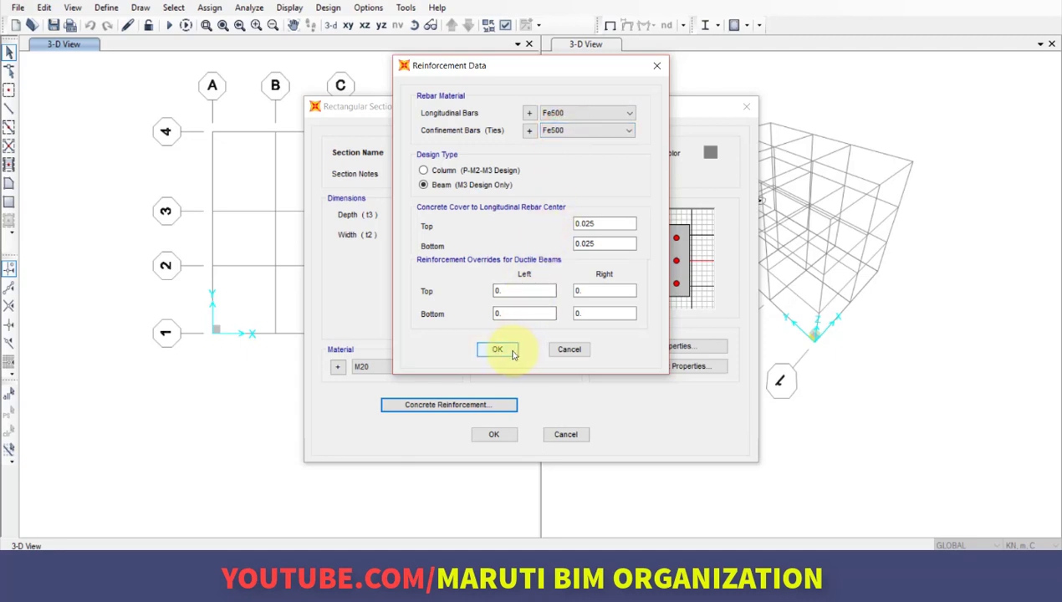
pyautogui.click(505, 348)
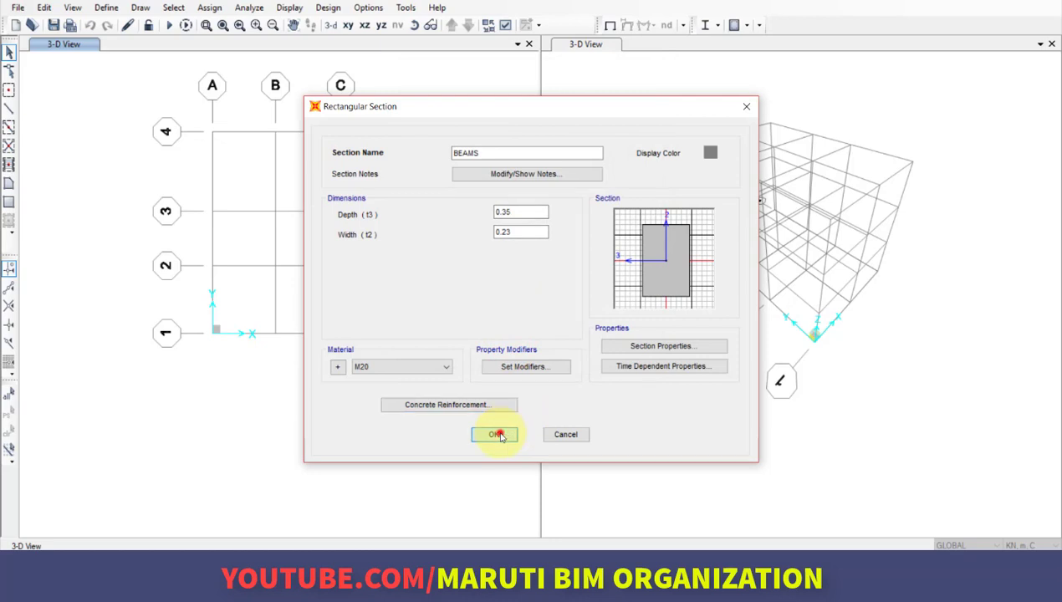
# Save BEAMS and add a new rectangular concrete section named COLUMN.
pyautogui.click(497, 434)
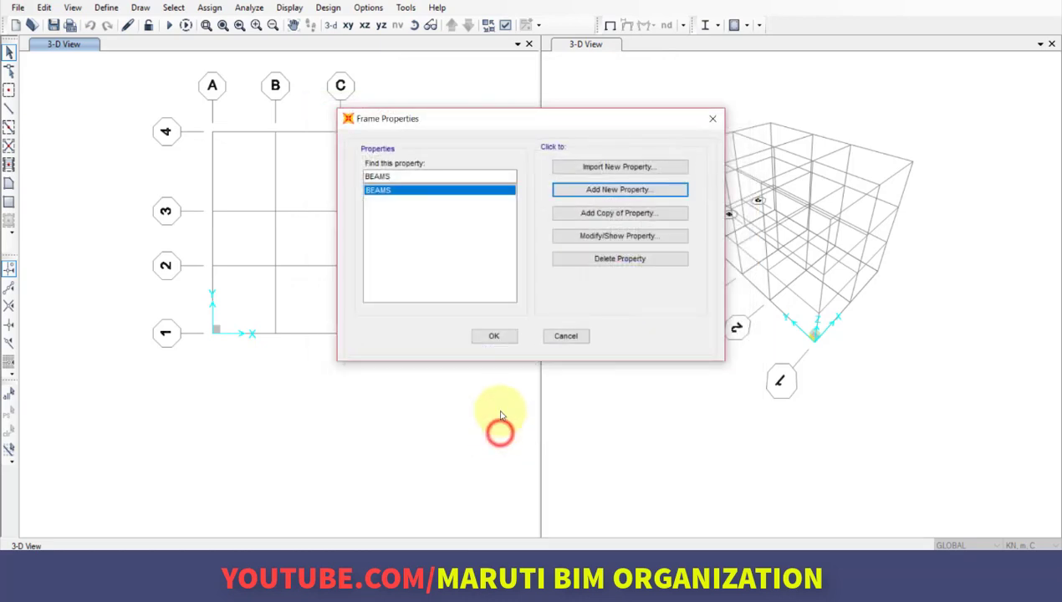
pyautogui.click(641, 192)
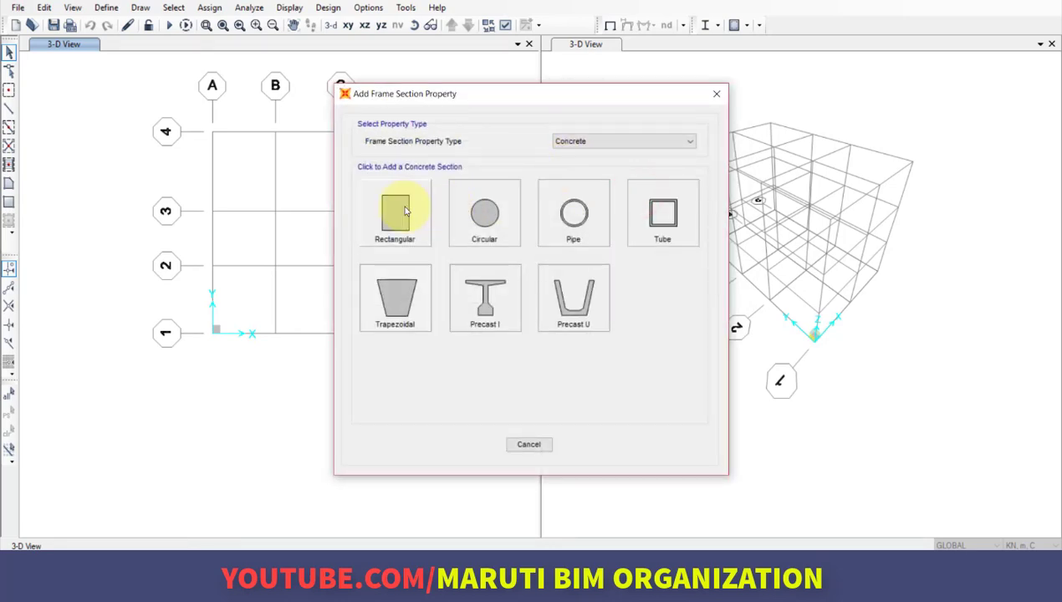
pyautogui.click(405, 211)
pyautogui.doubleClick(499, 152)
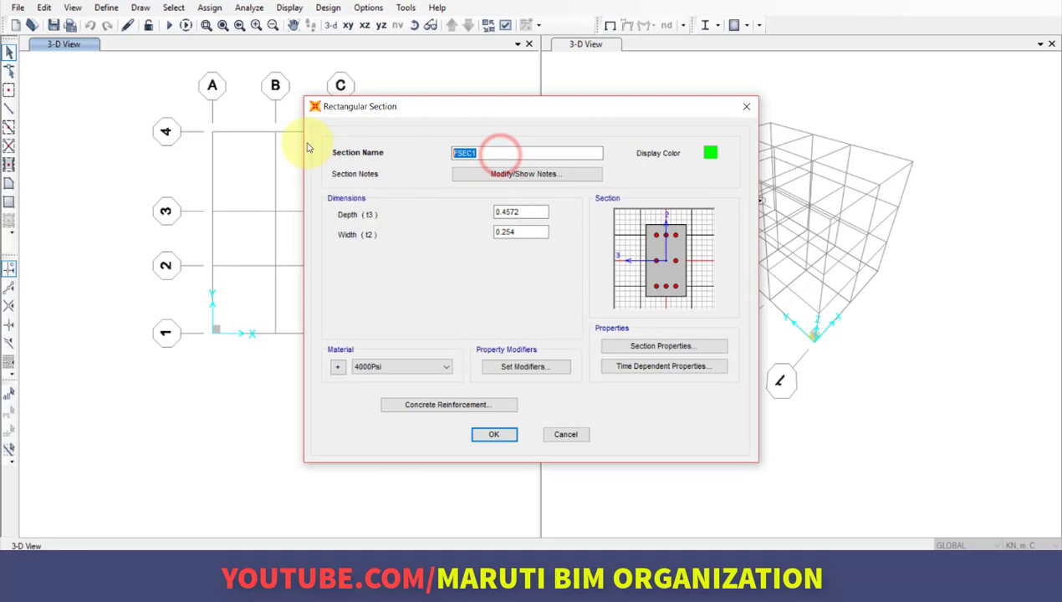
pyautogui.write('COLUMN')
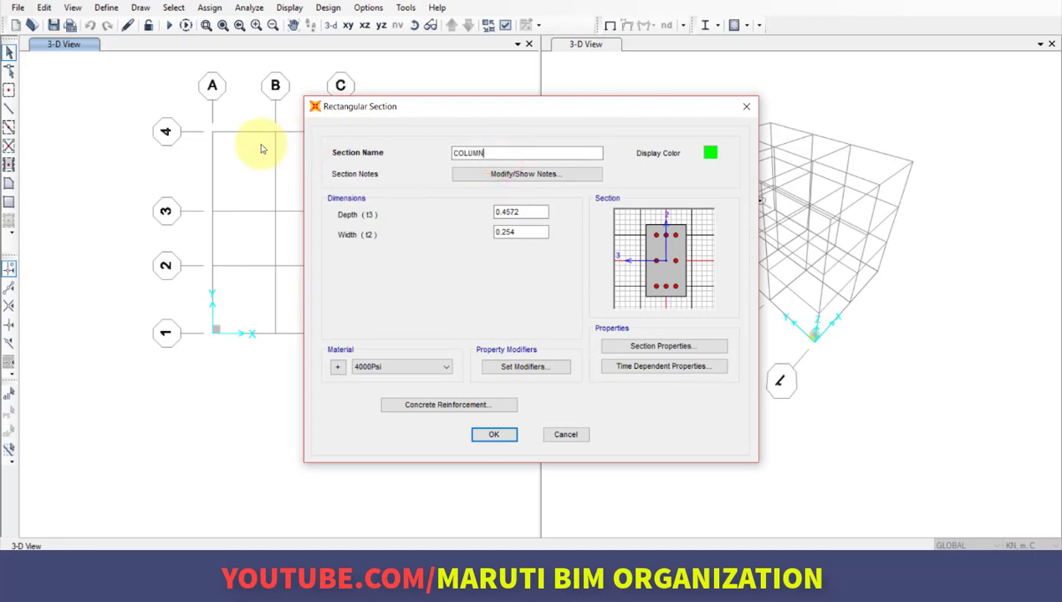
# Make COLUMN 0.35 × 0.35 in M20 concrete and bring up its reinforcement data.
pyautogui.doubleClick(529, 212)
pyautogui.moveTo(503, 212); pyautogui.dragTo(504, 212)
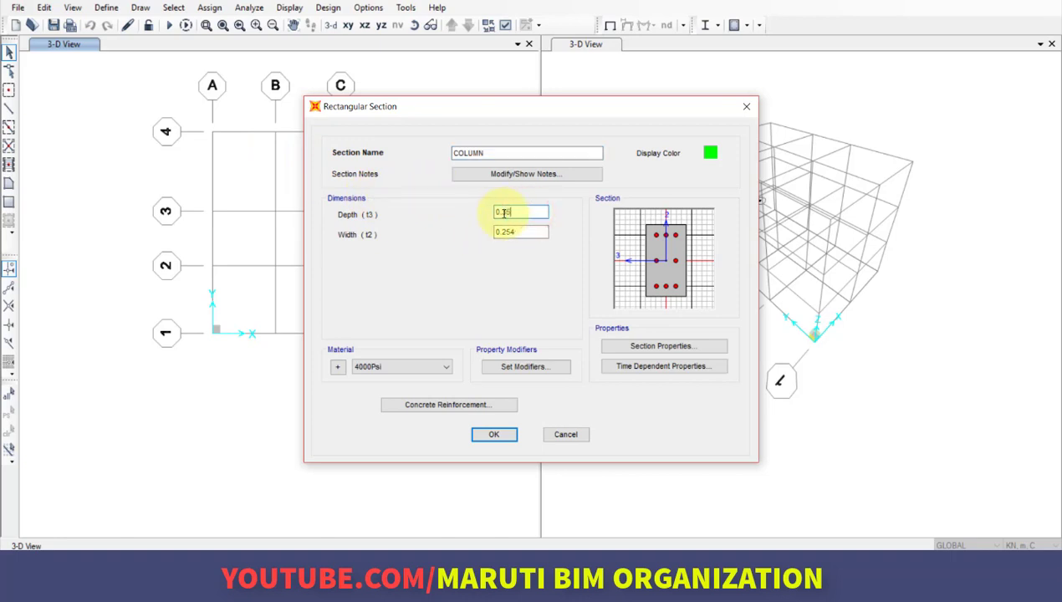
pyautogui.moveTo(519, 212); pyautogui.dragTo(398, 228)
pyautogui.write('0.35')
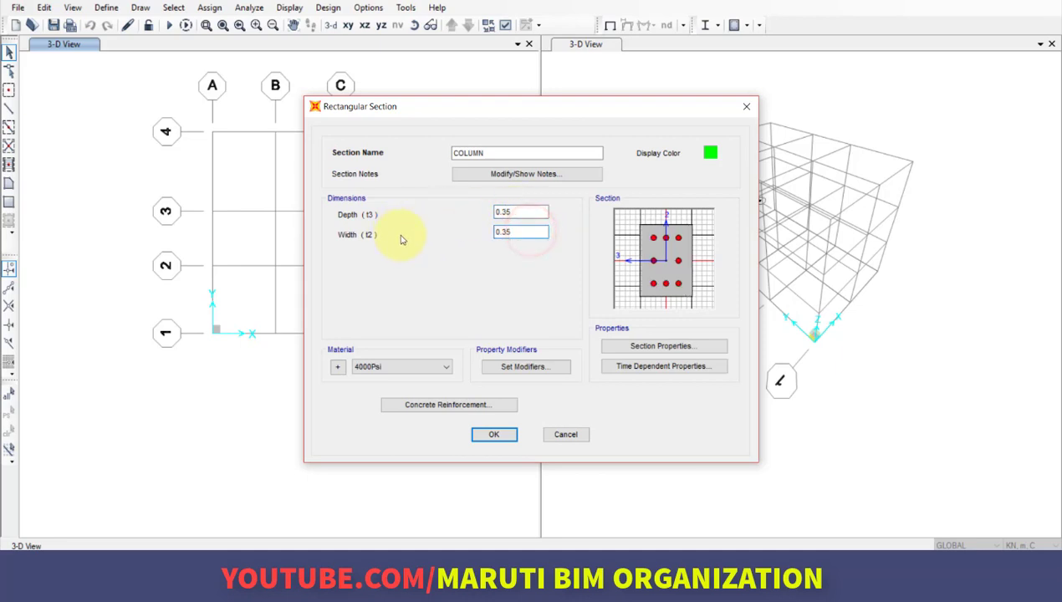
pyautogui.click(405, 361)
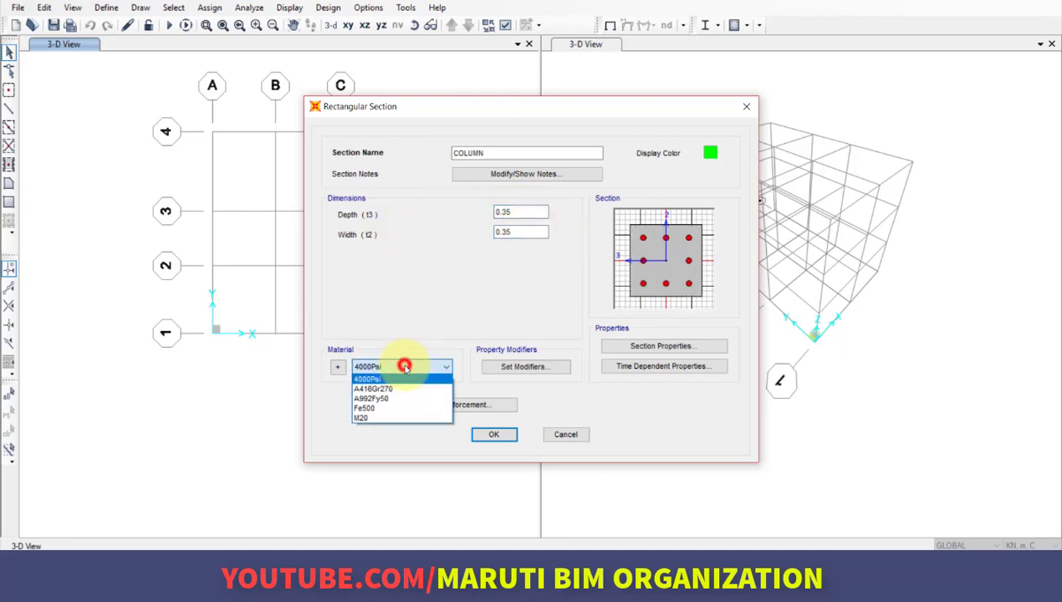
pyautogui.click(403, 416)
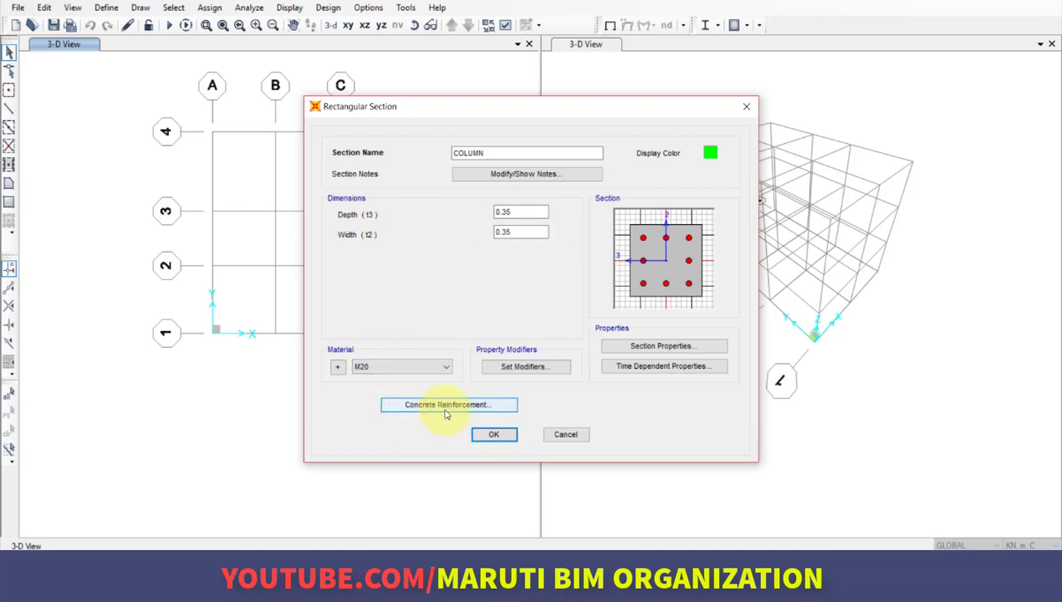
pyautogui.click(444, 404)
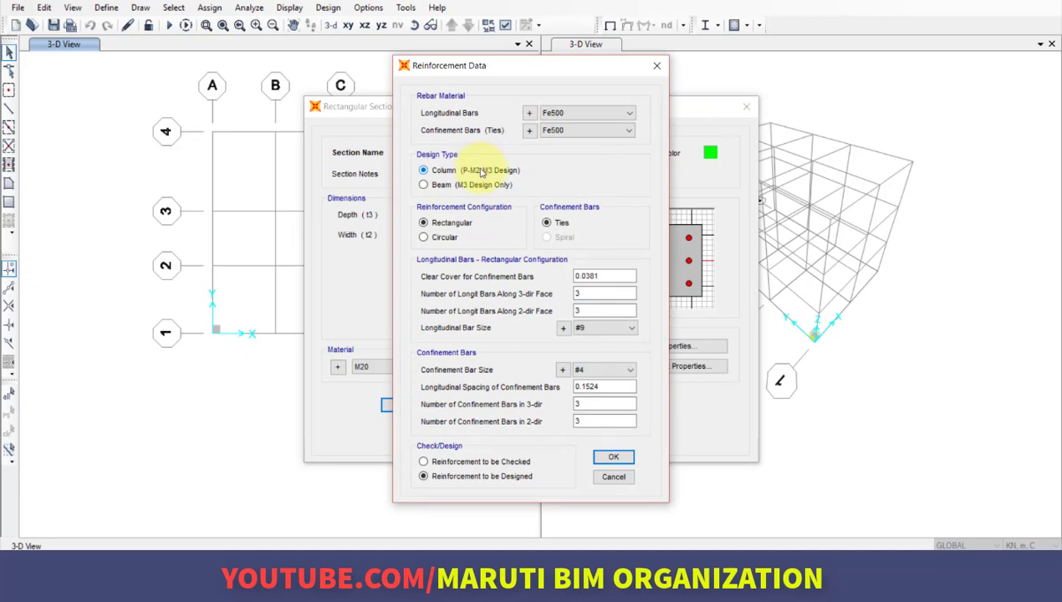
# Keep Fe500 bars, set 0.04 clear cover and 3 longitudinal bars on each column face.
pyautogui.click(584, 114)
pyautogui.click(584, 122)
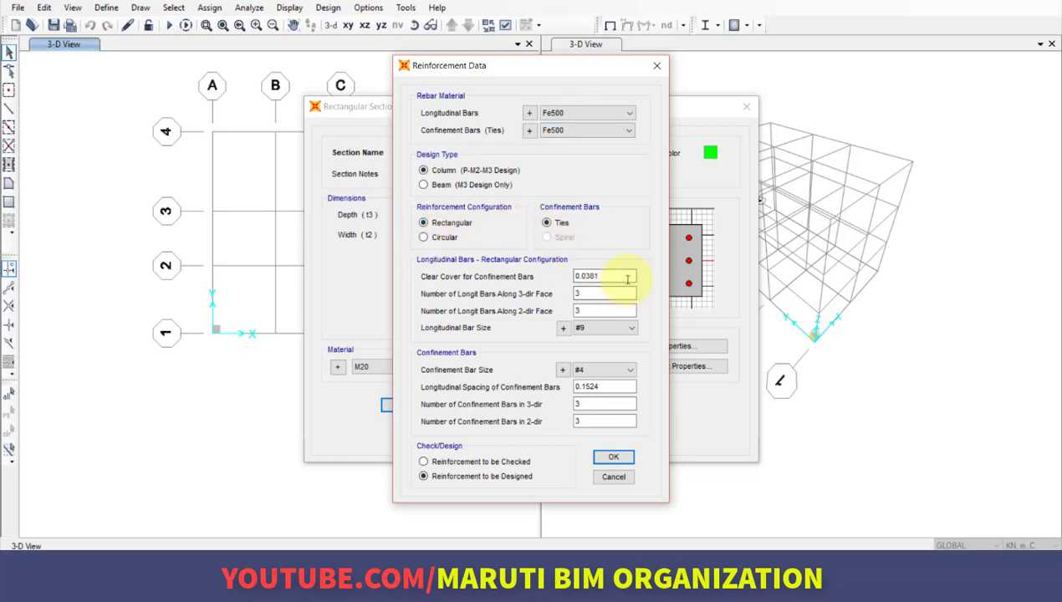
pyautogui.moveTo(627, 280); pyautogui.dragTo(596, 280)
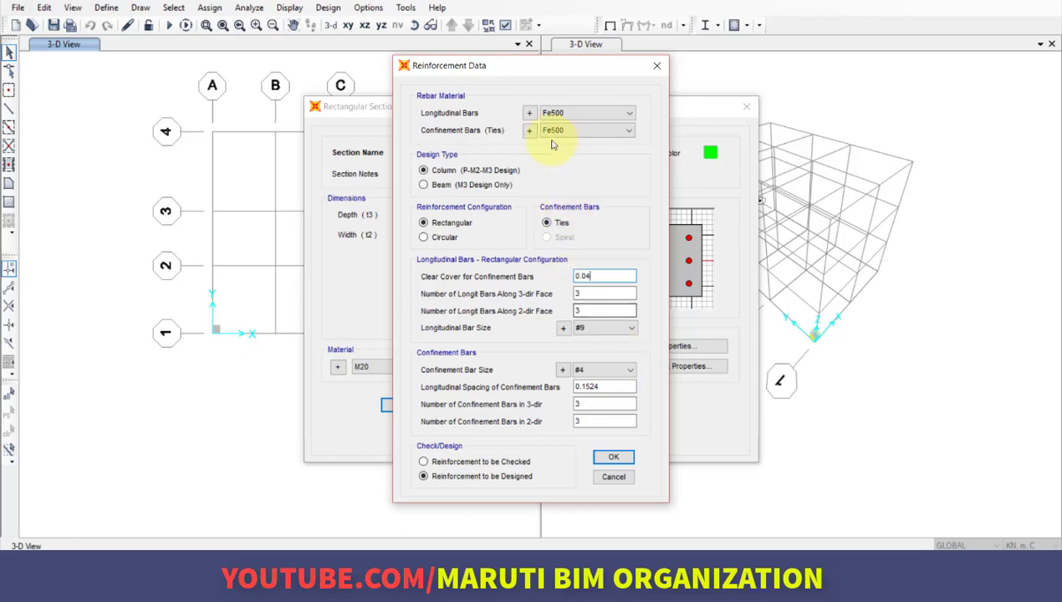
pyautogui.moveTo(526, 67); pyautogui.dragTo(423, 62)
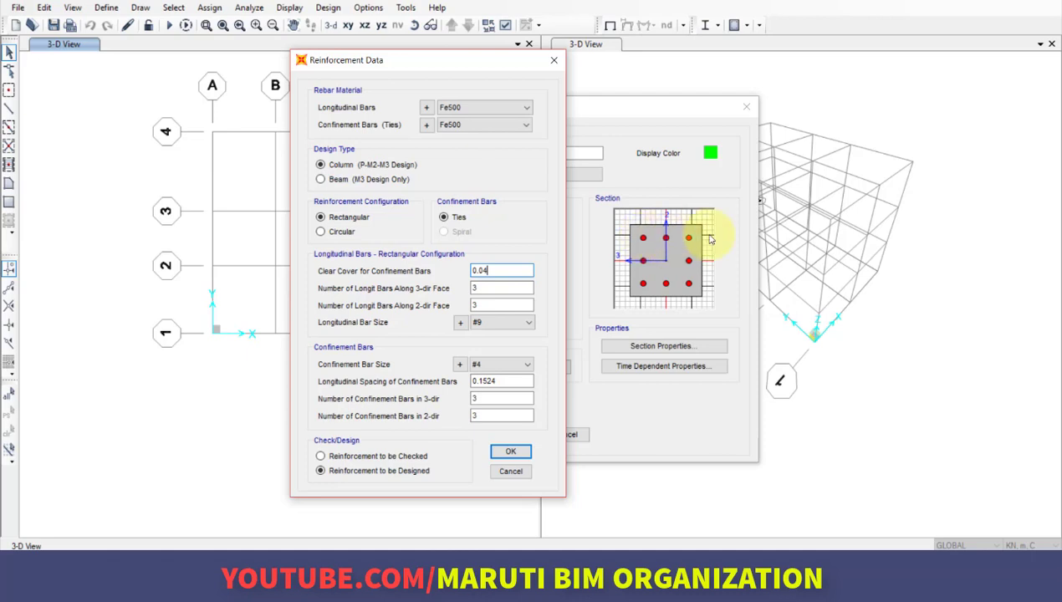
pyautogui.doubleClick(486, 305)
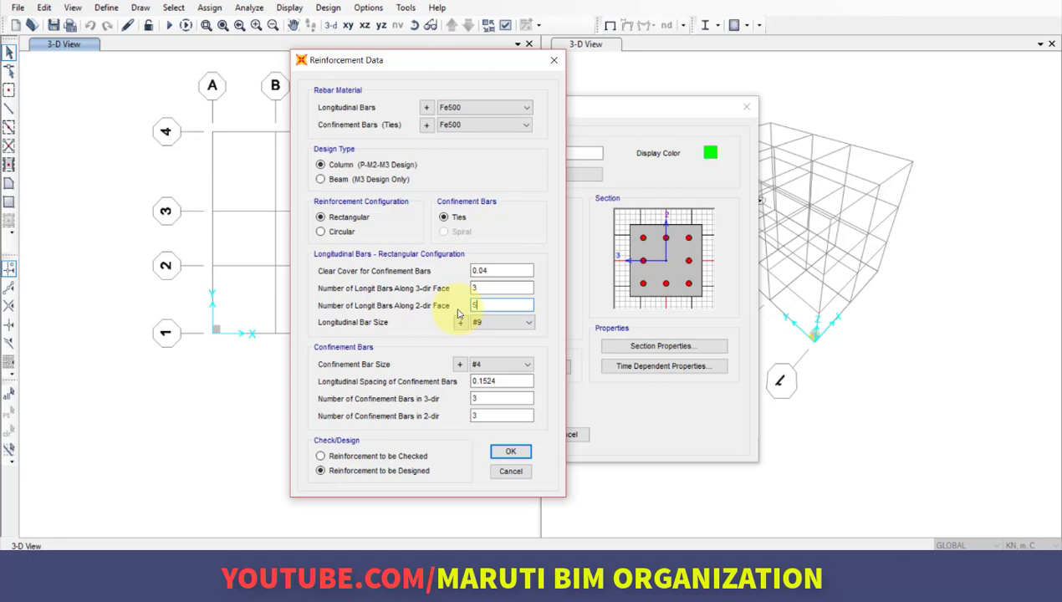
pyautogui.doubleClick(483, 289)
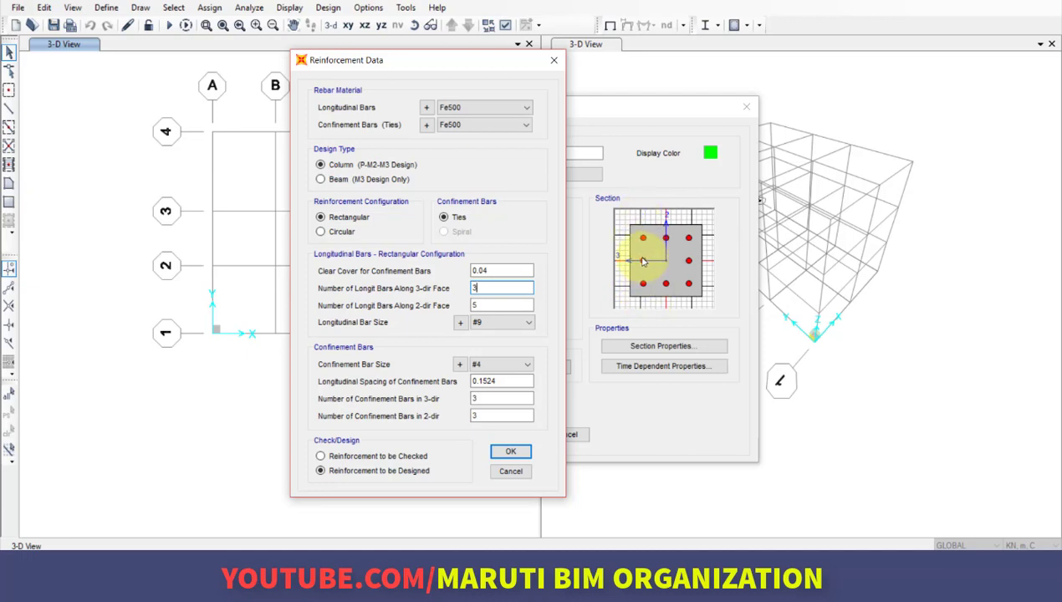
pyautogui.doubleClick(500, 305)
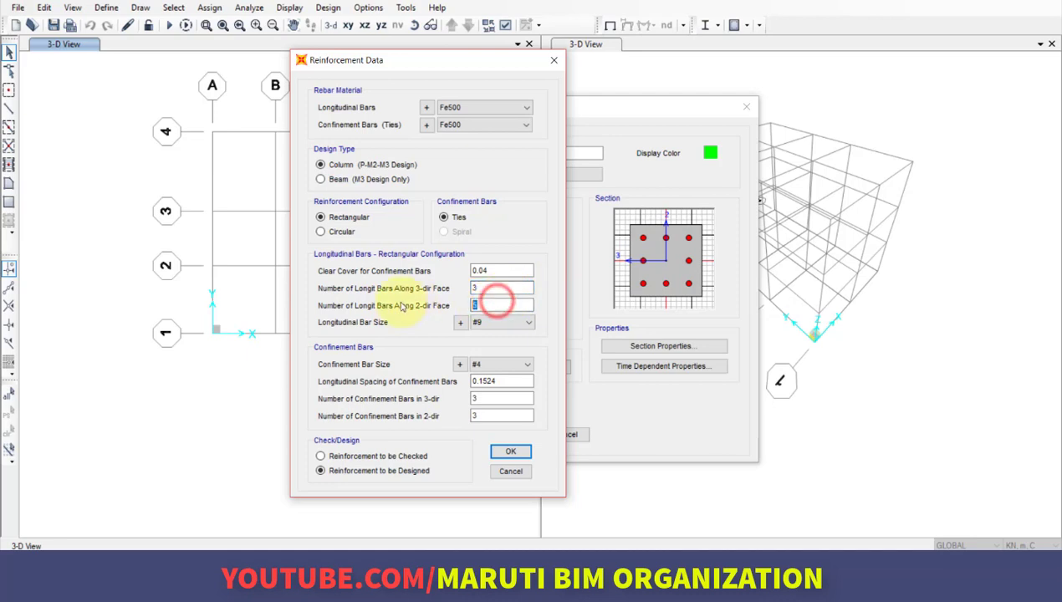
pyautogui.write('3')
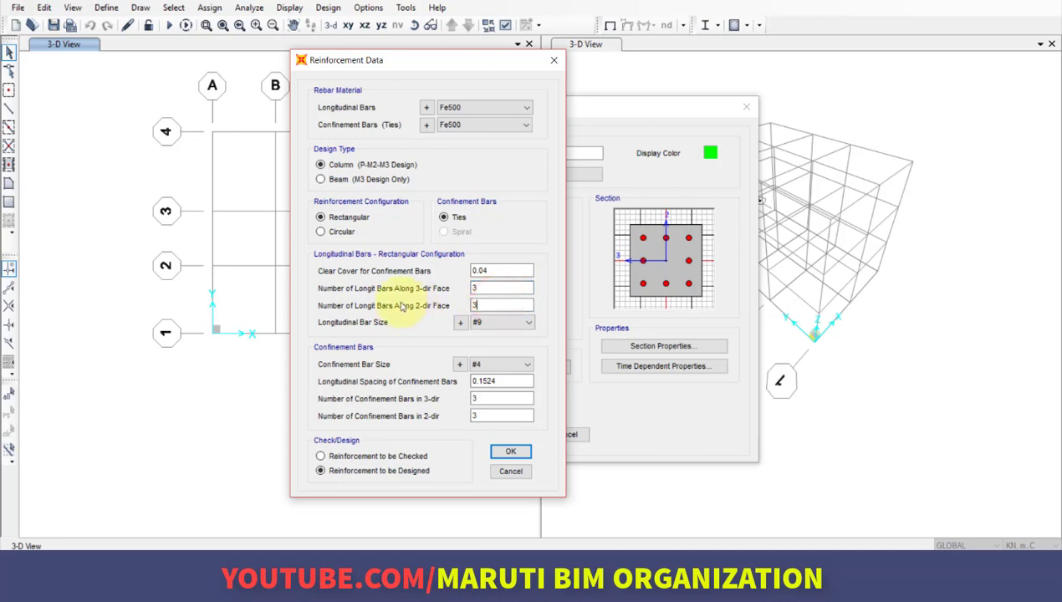
pyautogui.click(493, 303)
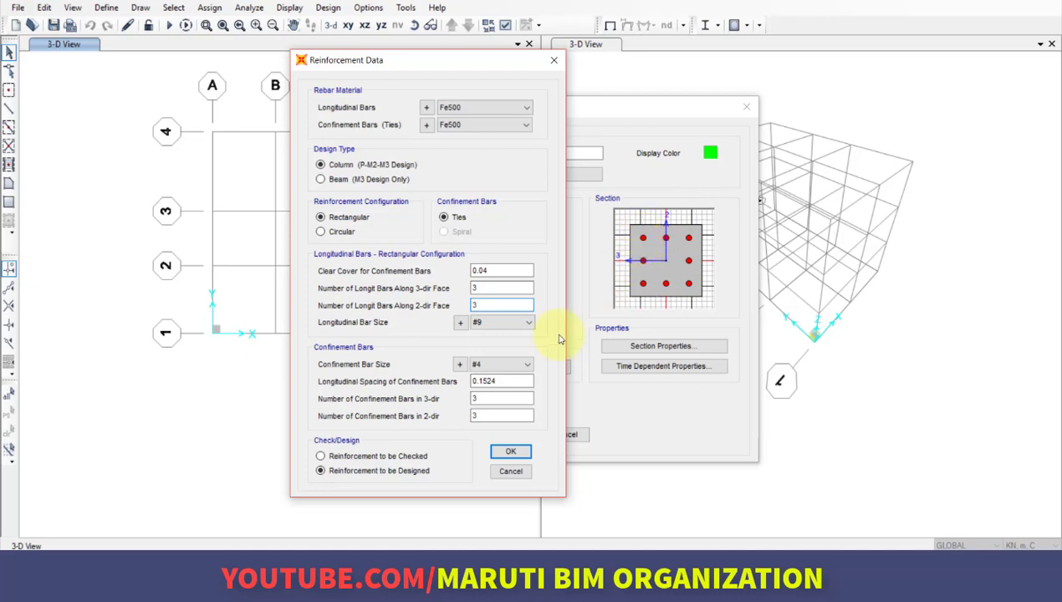
# Use 16d longitudinal bars and 8d ties at 0.1 spacing, 3 ties per direction.
pyautogui.click(492, 320)
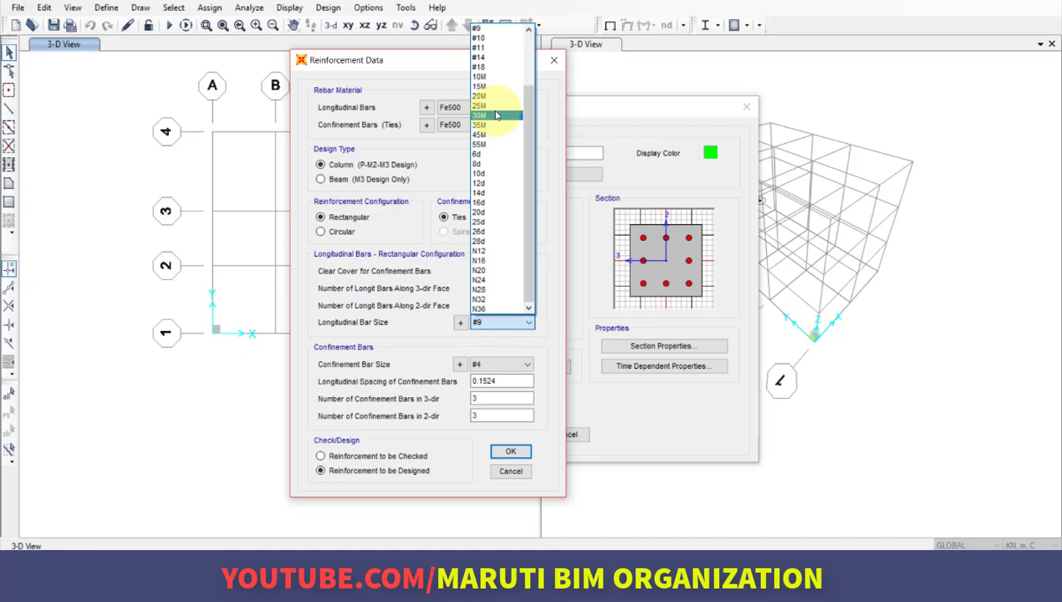
pyautogui.click(502, 205)
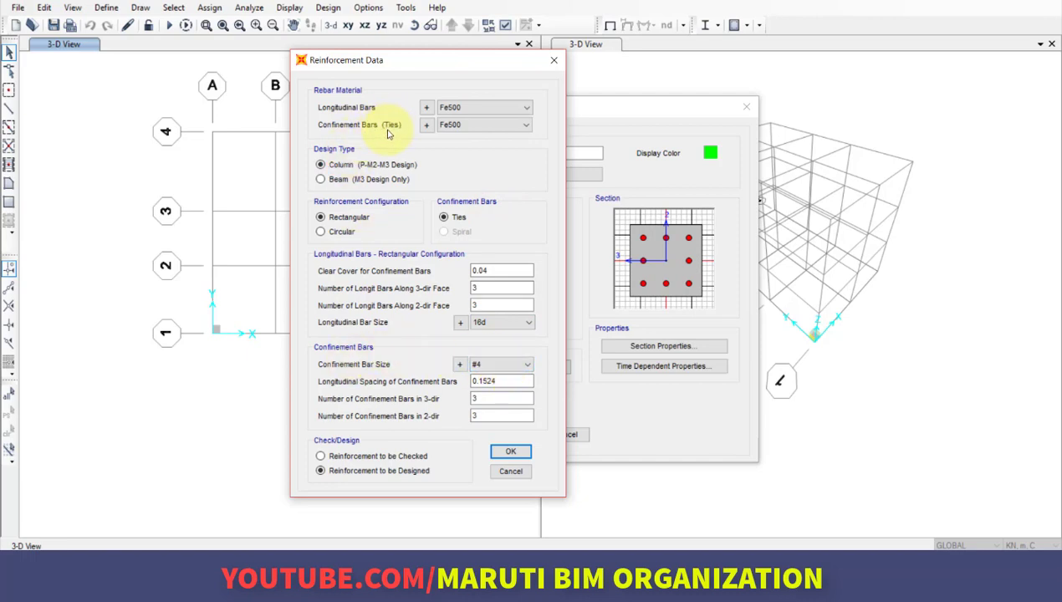
pyautogui.click(498, 365)
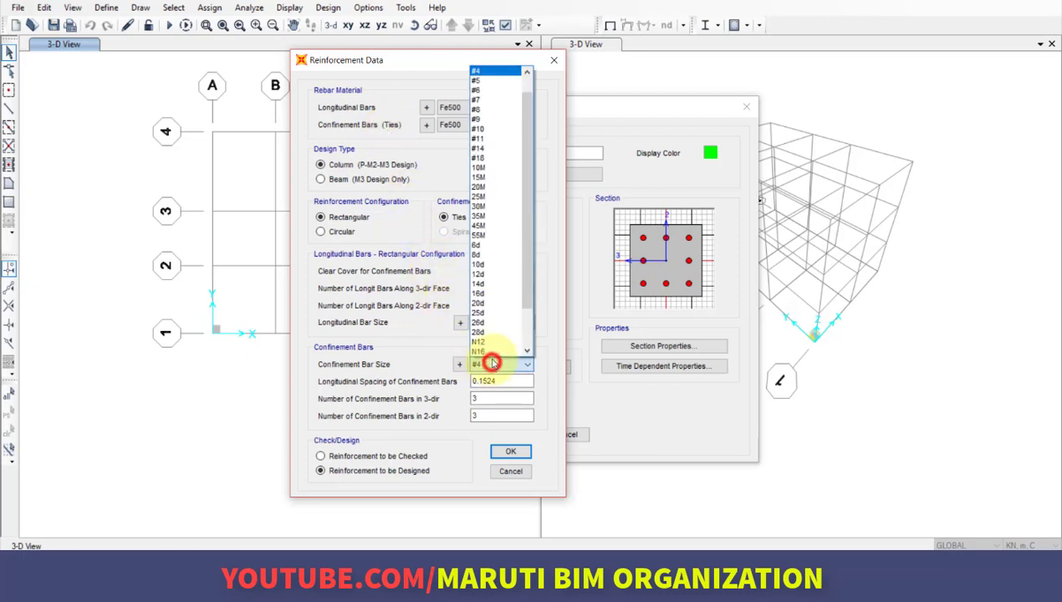
pyautogui.click(498, 254)
pyautogui.doubleClick(501, 381)
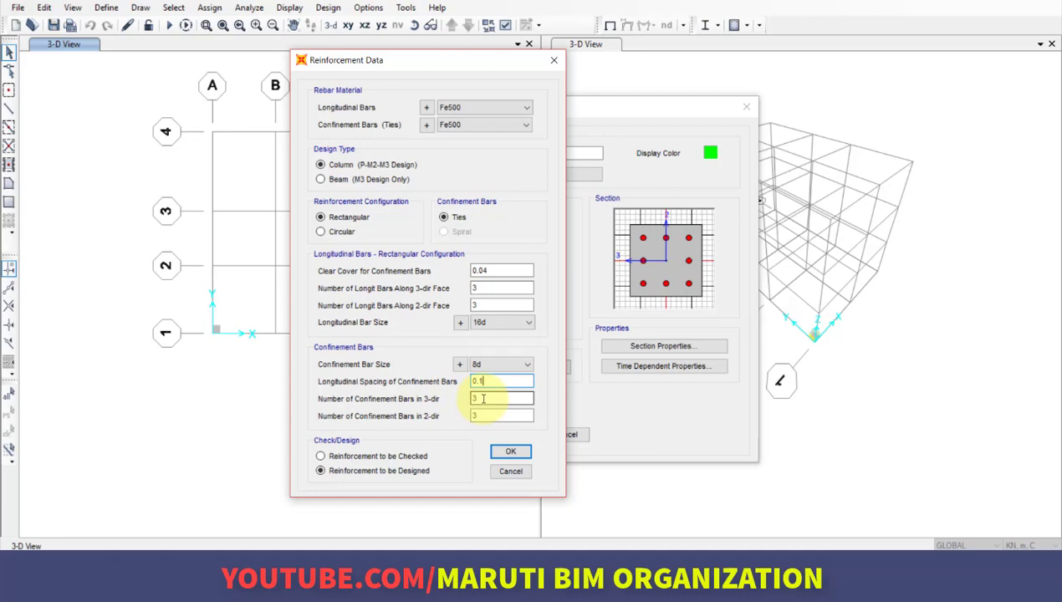
pyautogui.click(483, 399)
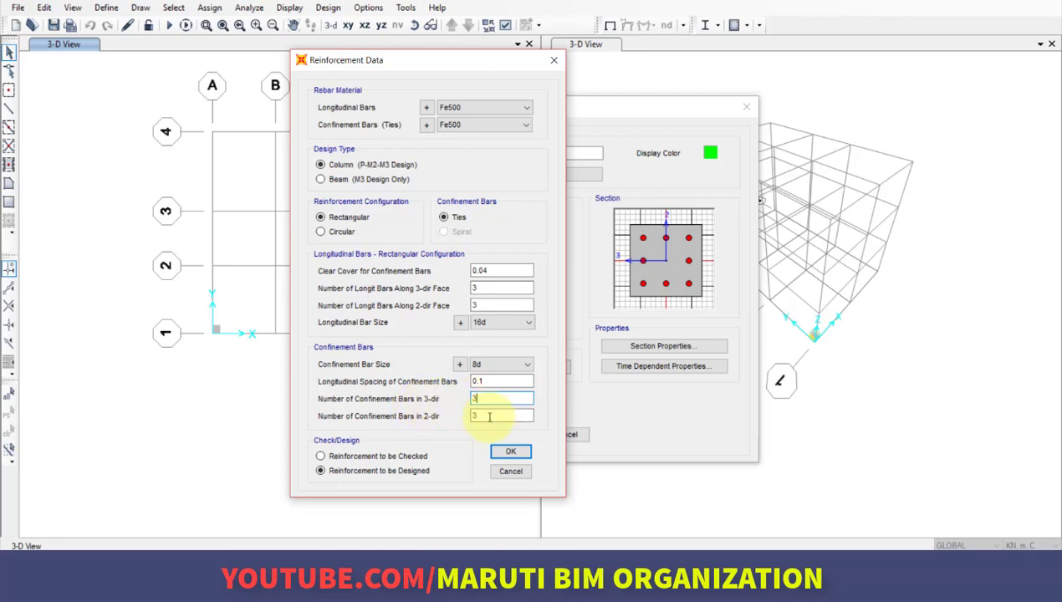
pyautogui.click(482, 418)
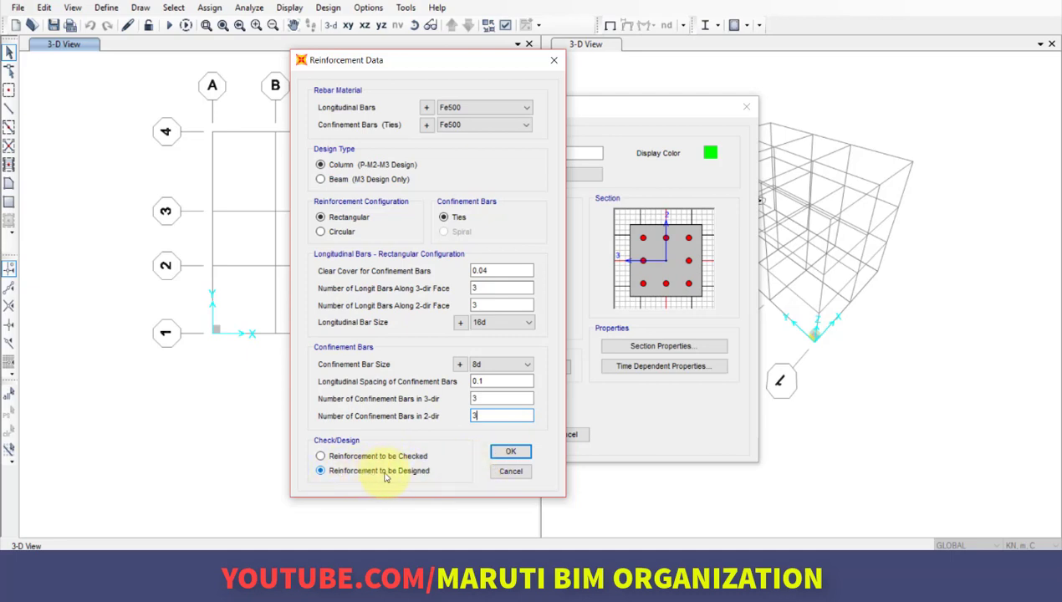
# Confirm the column reinforcement, the COLUMN section and the Frame Properties list.
pyautogui.click(511, 454)
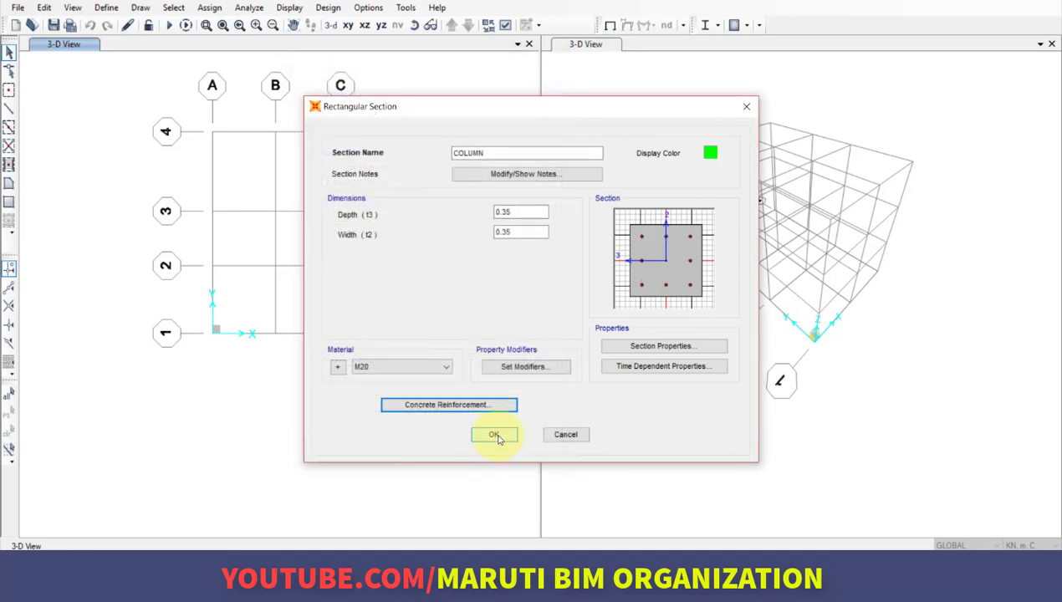
pyautogui.click(495, 436)
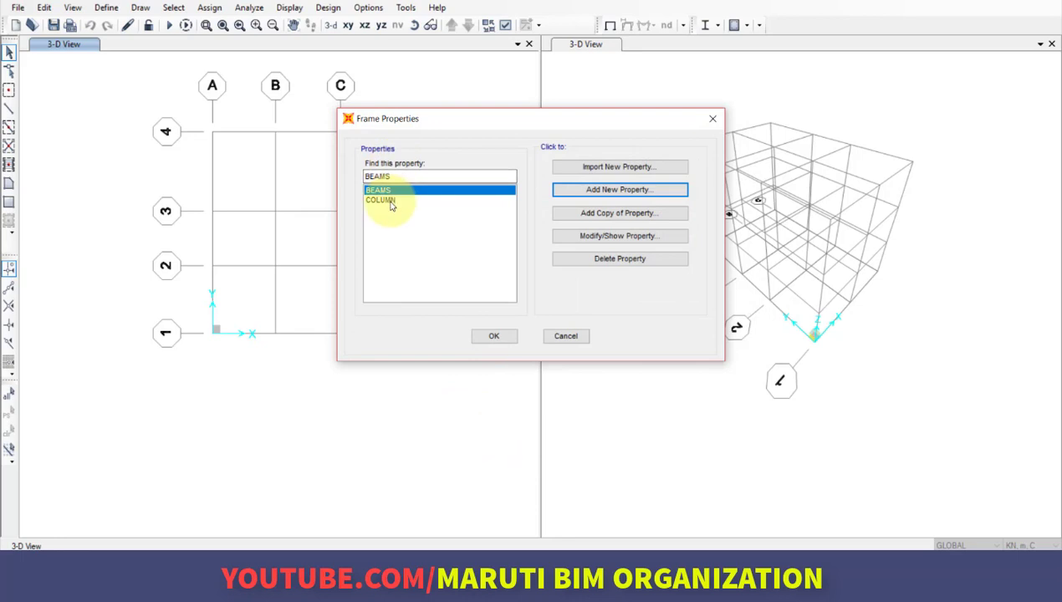
pyautogui.click(484, 336)
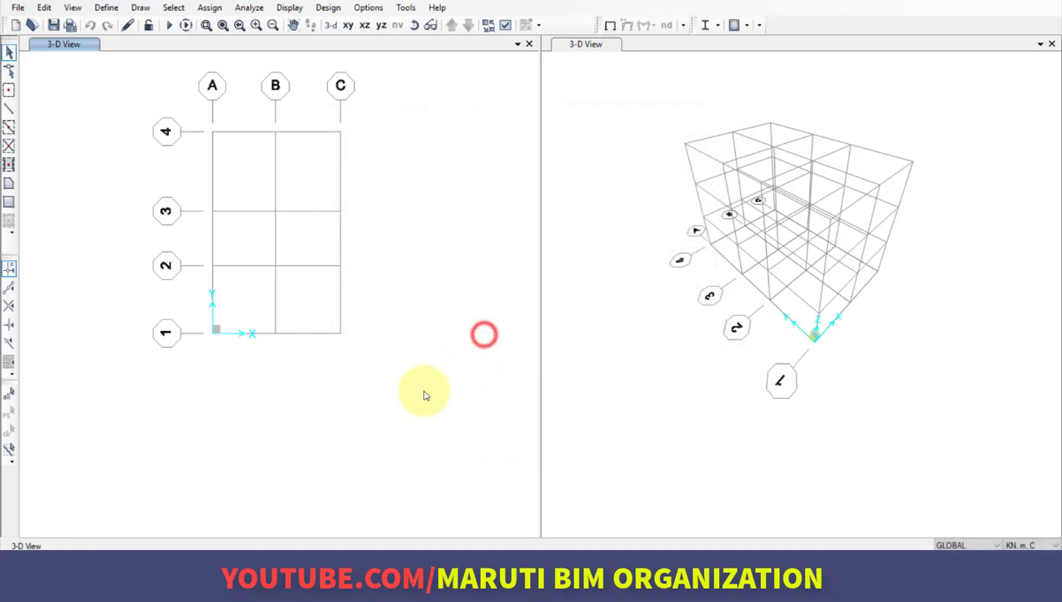
pyautogui.click(97, 9)
pyautogui.moveTo(109, 52)
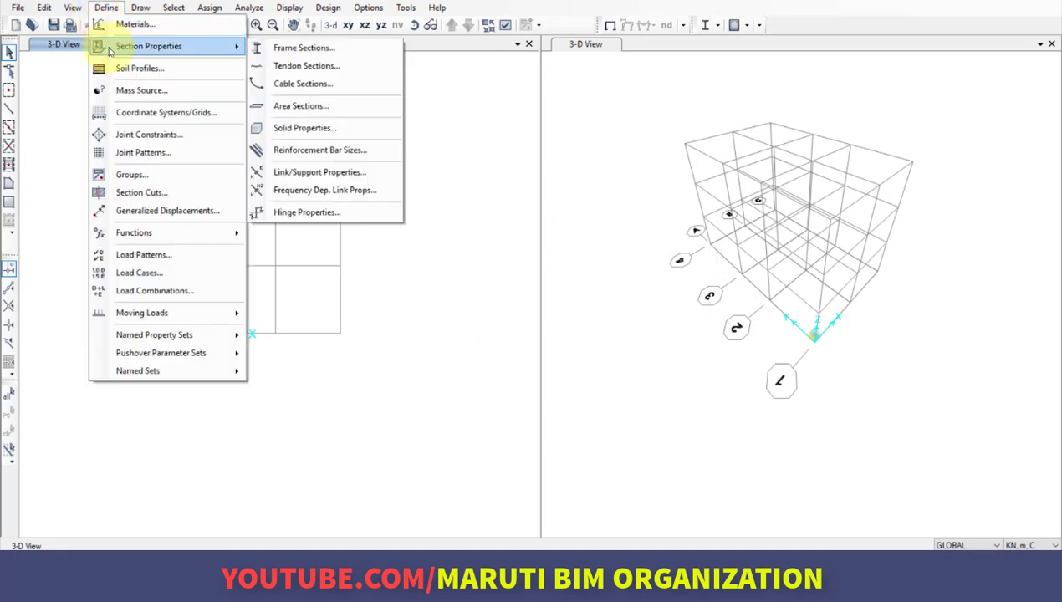
# Add shell area section 130 MM THK. SLAB with 0.13 membrane and bending thickness.
pyautogui.click(290, 107)
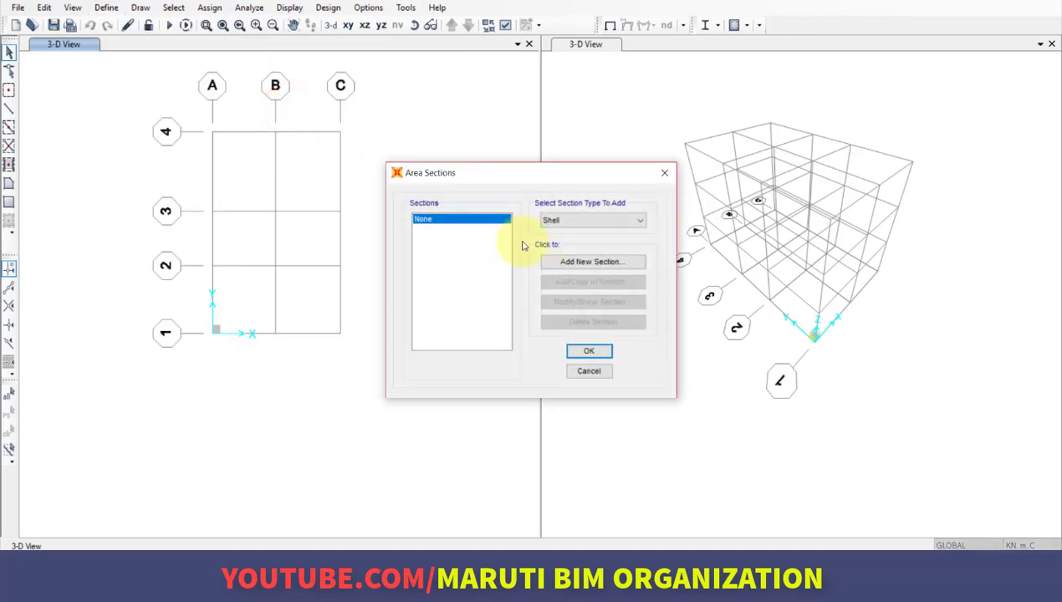
pyautogui.click(592, 261)
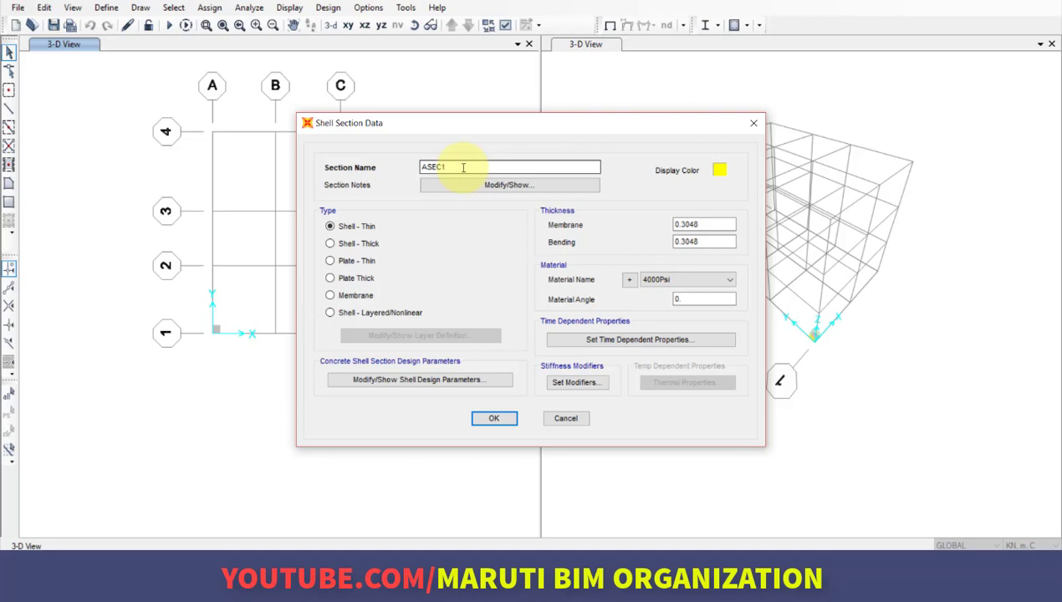
pyautogui.doubleClick(463, 167)
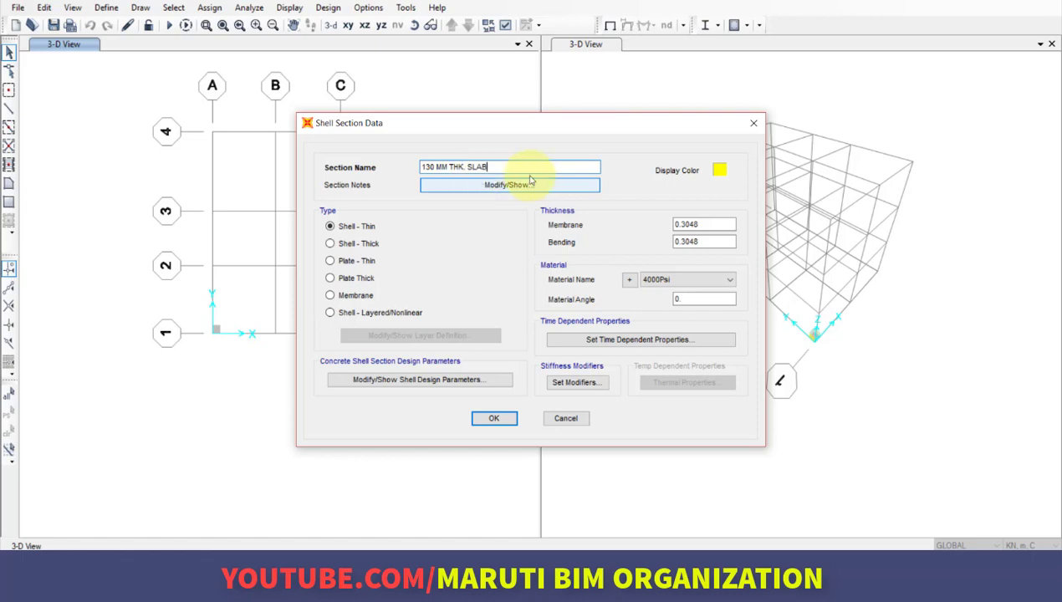
pyautogui.moveTo(722, 224); pyautogui.dragTo(682, 225)
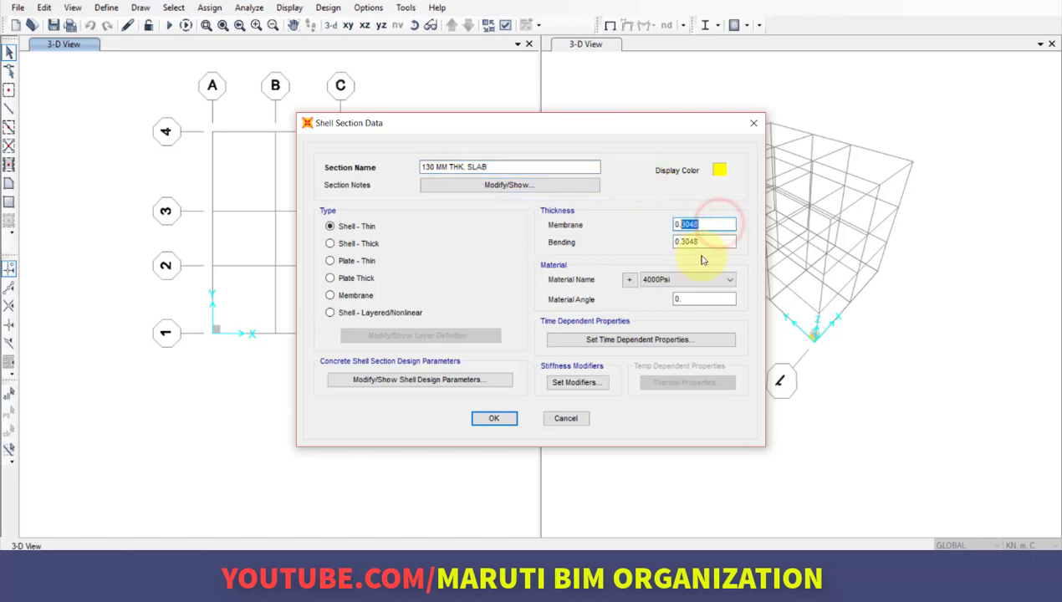
pyautogui.write('13')
pyautogui.moveTo(720, 224); pyautogui.dragTo(600, 228)
pyautogui.hotkey('ctrl', 'c')
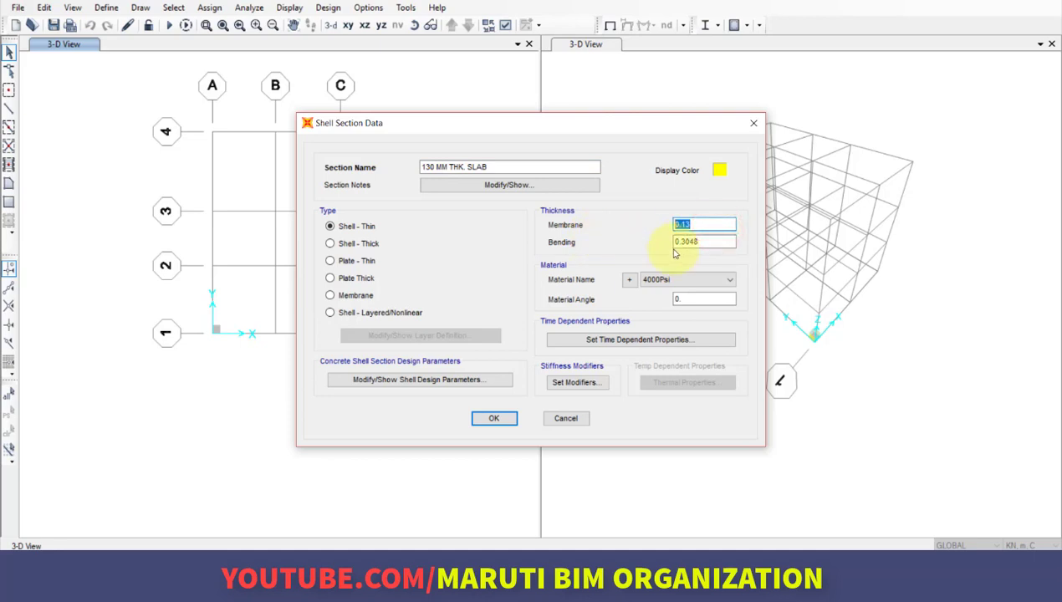
pyautogui.moveTo(717, 241); pyautogui.dragTo(670, 241)
pyautogui.hotkey('ctrl', 'v')
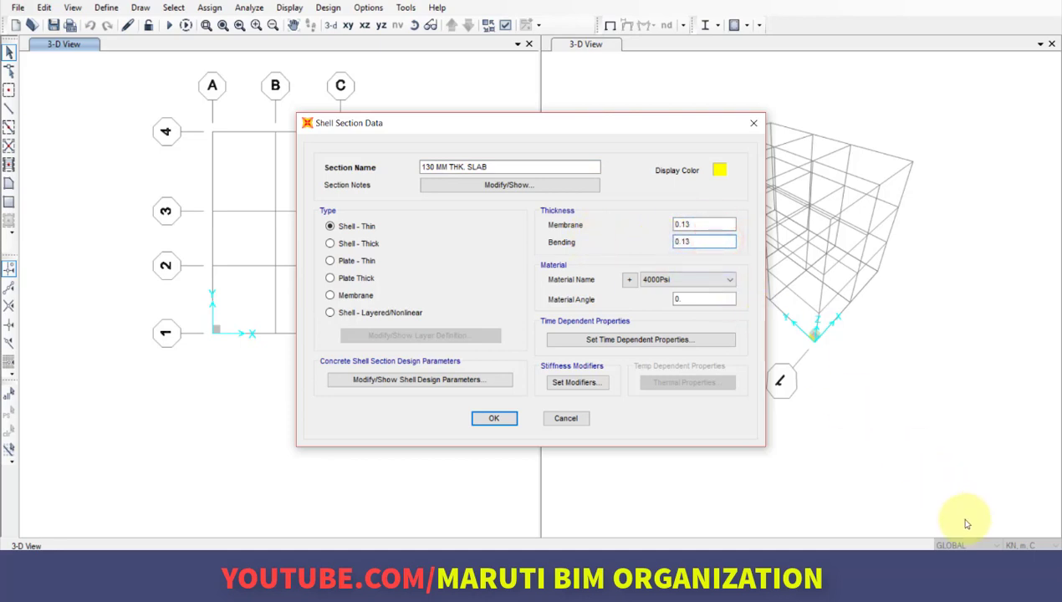
# Assign M20 concrete to the slab section and save it.
pyautogui.click(697, 276)
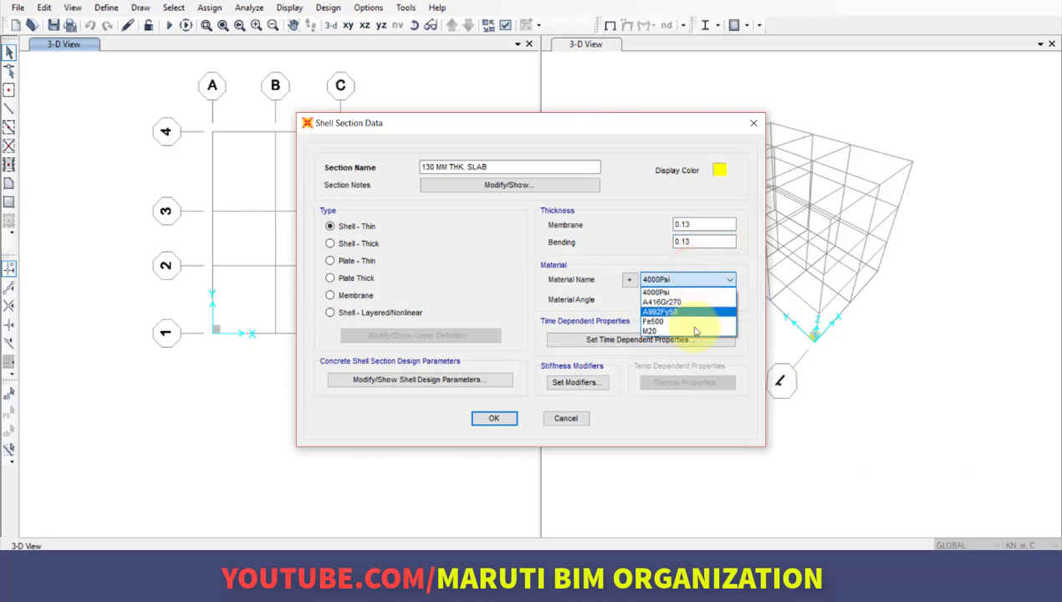
pyautogui.click(695, 332)
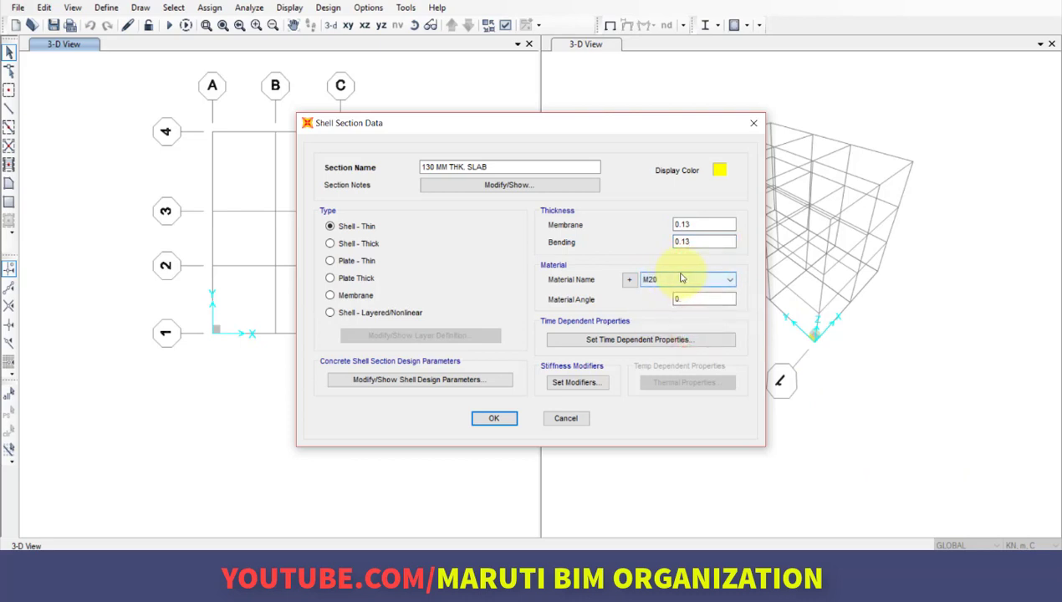
pyautogui.click(493, 419)
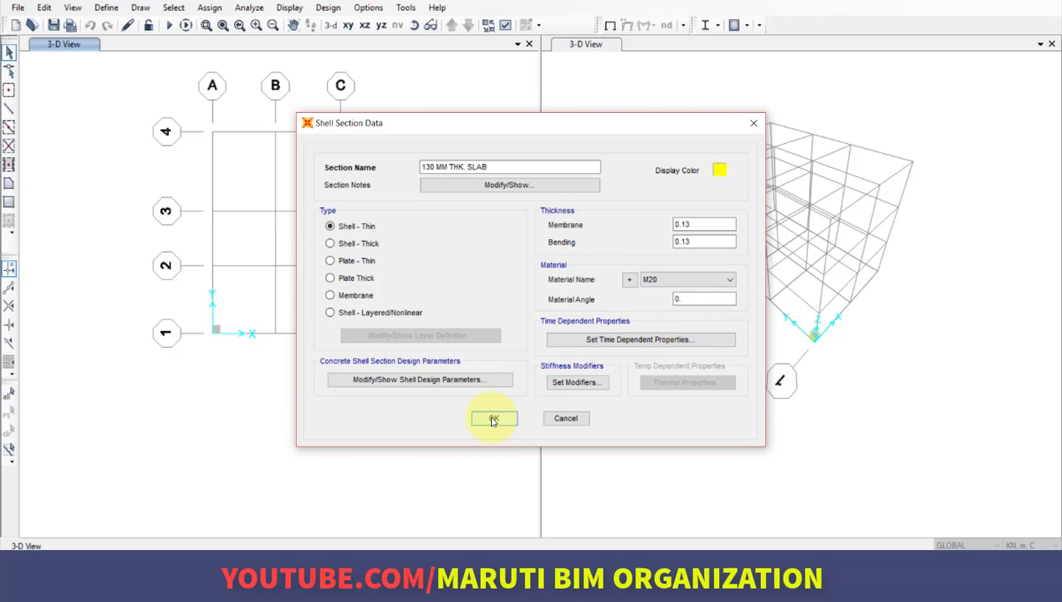
pyautogui.click(495, 421)
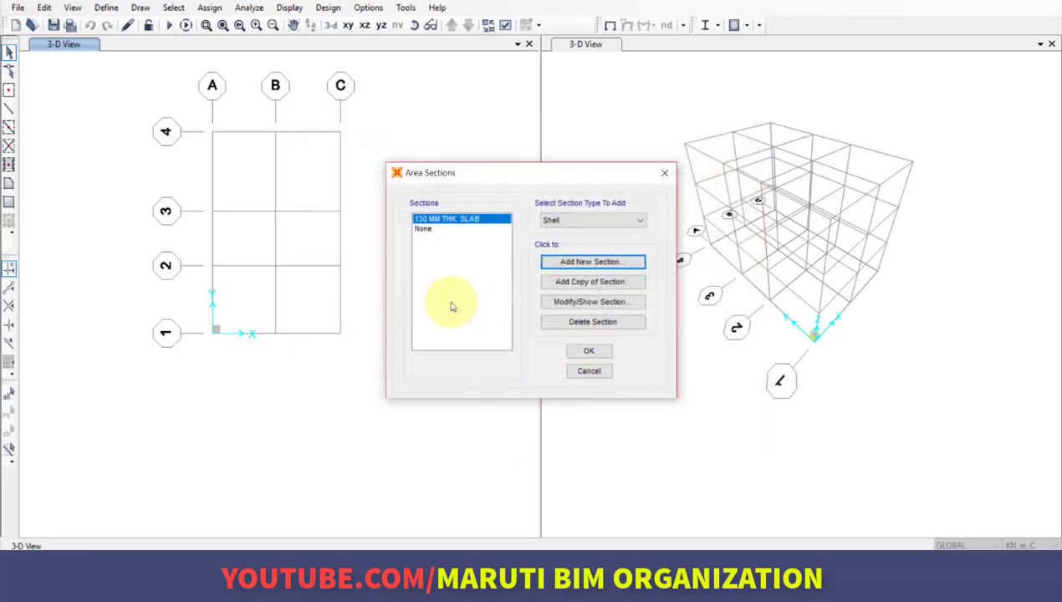
# Select 130 MM THK. SLAB in the Area Sections list and accept it with OK.
pyautogui.click(436, 229)
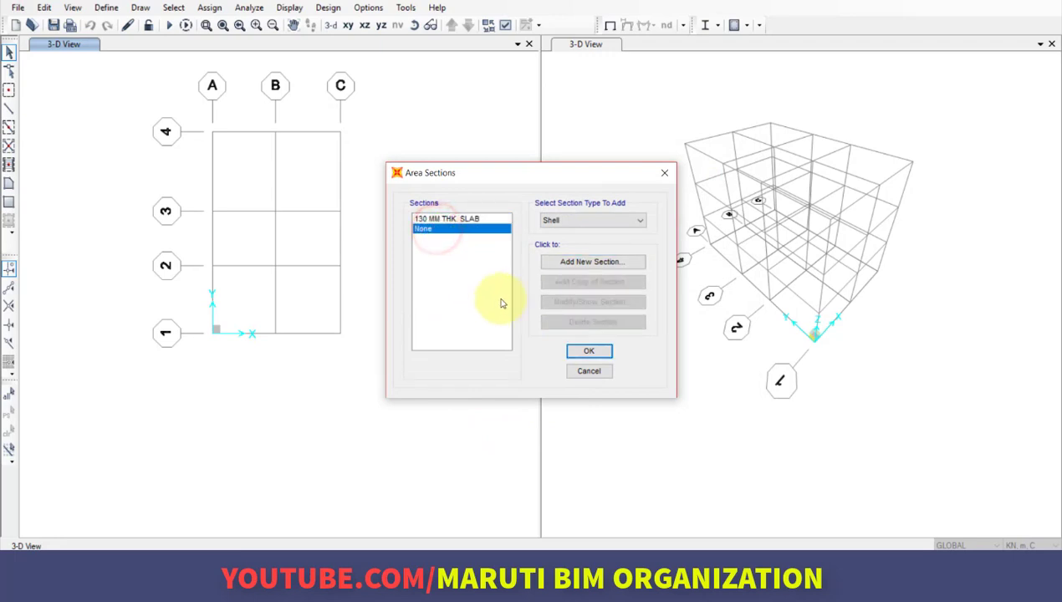
pyautogui.click(483, 220)
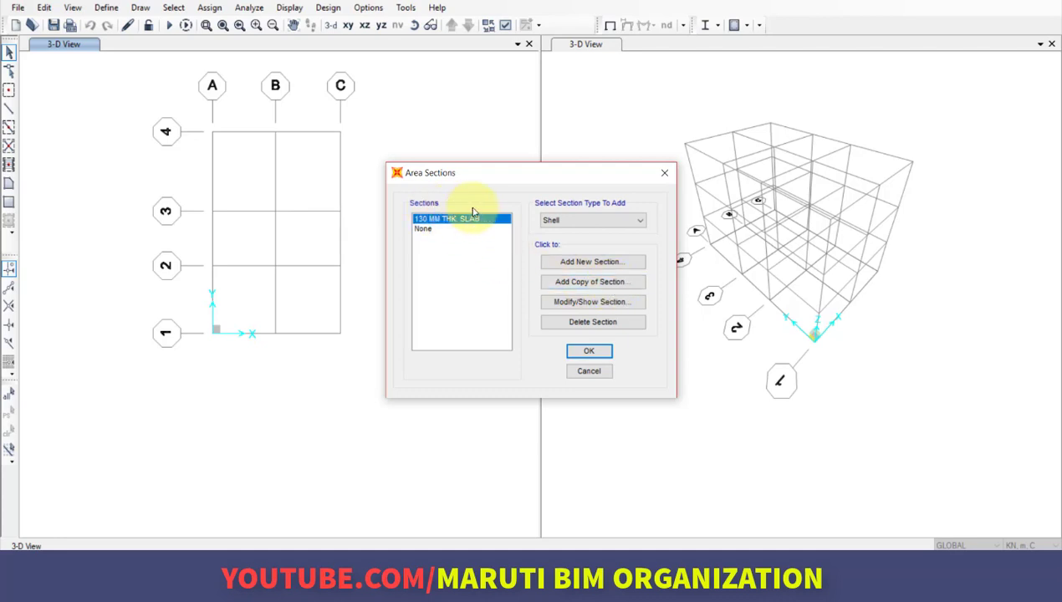
pyautogui.click(590, 352)
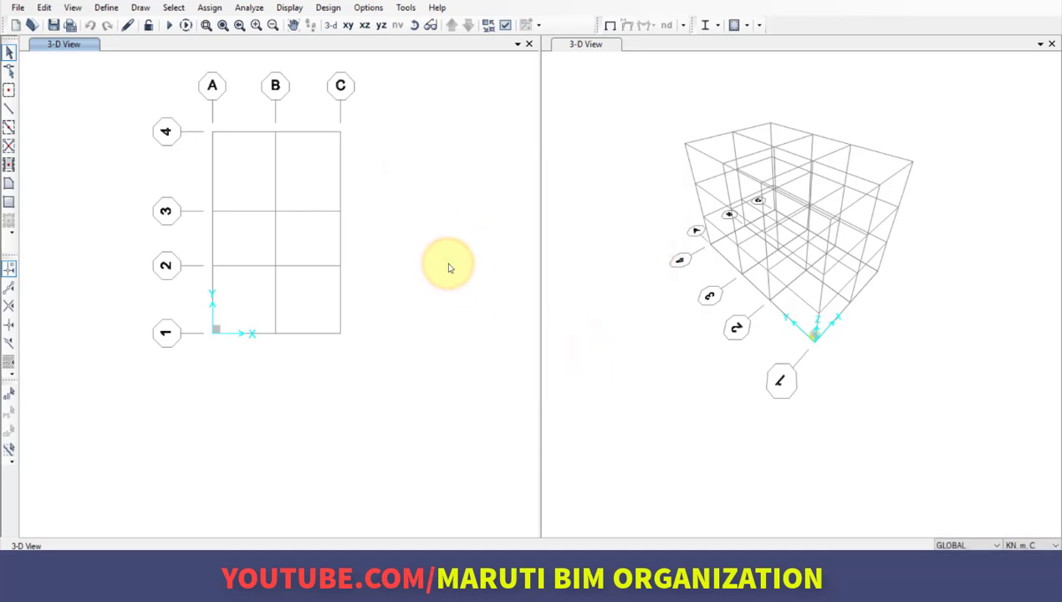
pyautogui.click(106, 8)
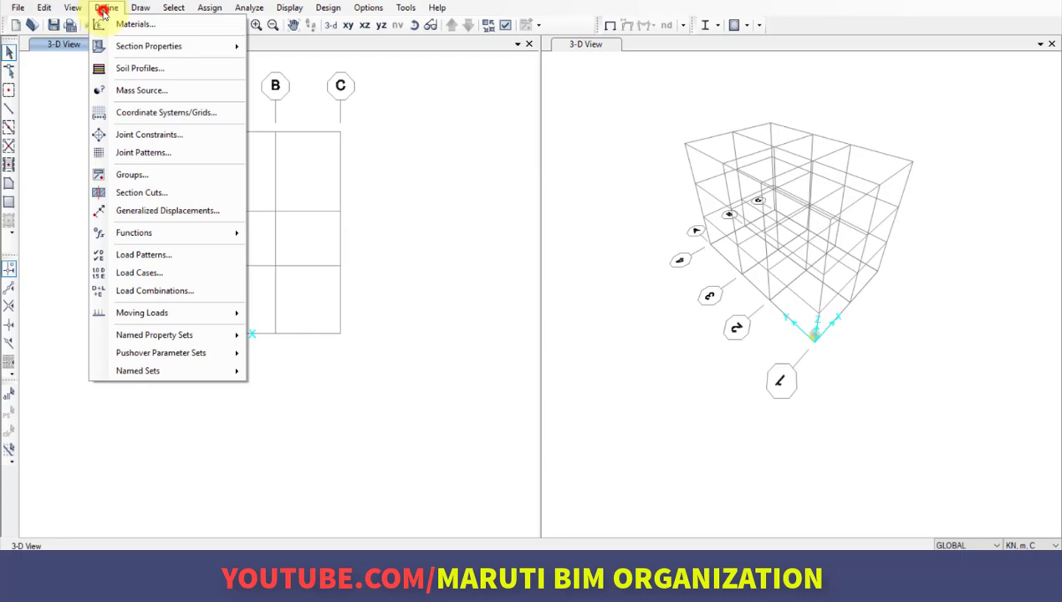
pyautogui.moveTo(140, 55)
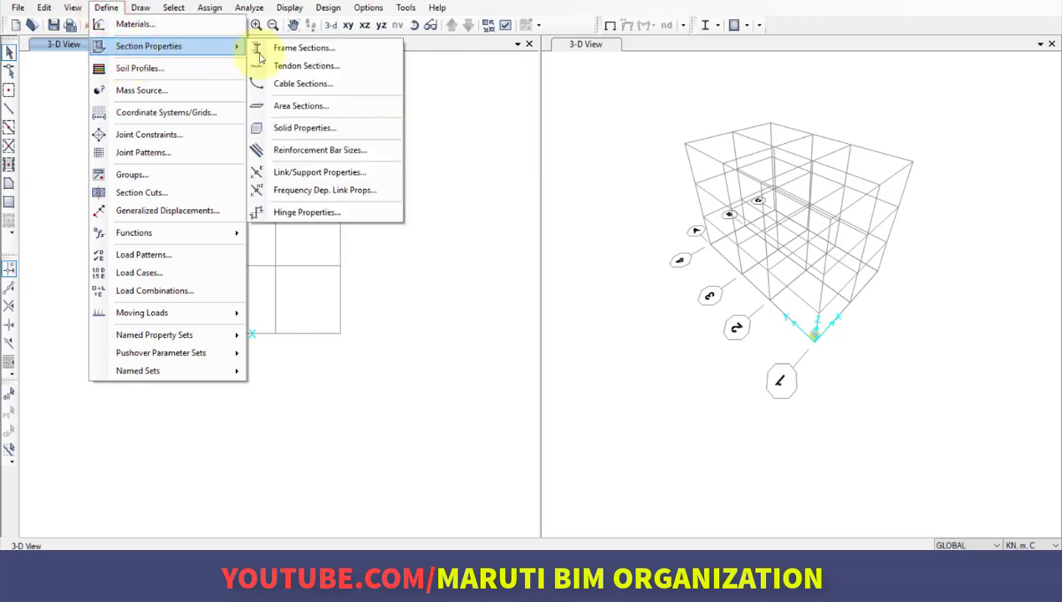